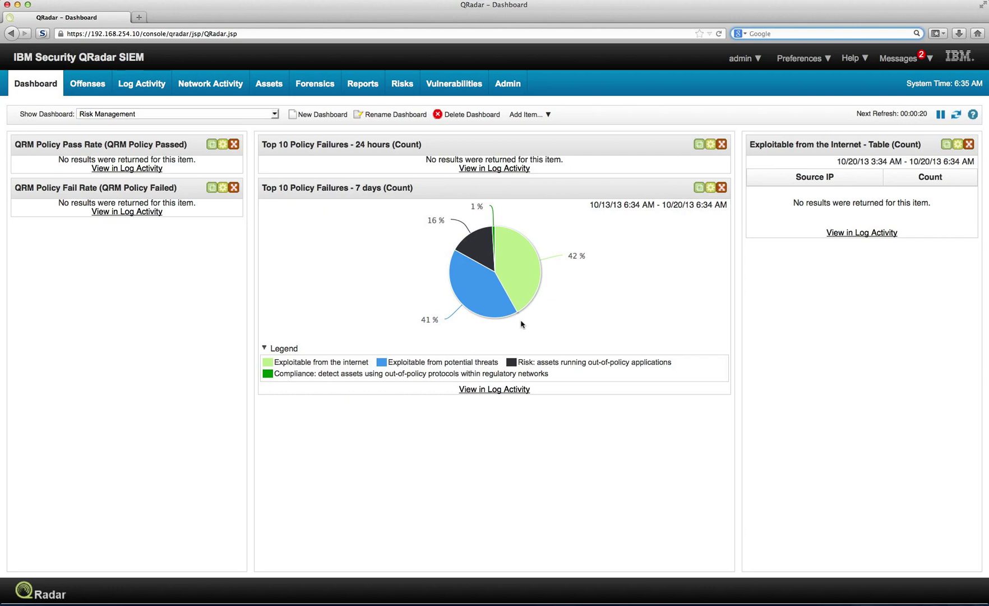
Show the Risks tab's Current Topology map and zoom in and out around its devices and subnets
mouse_move(483, 297)
click(399, 85)
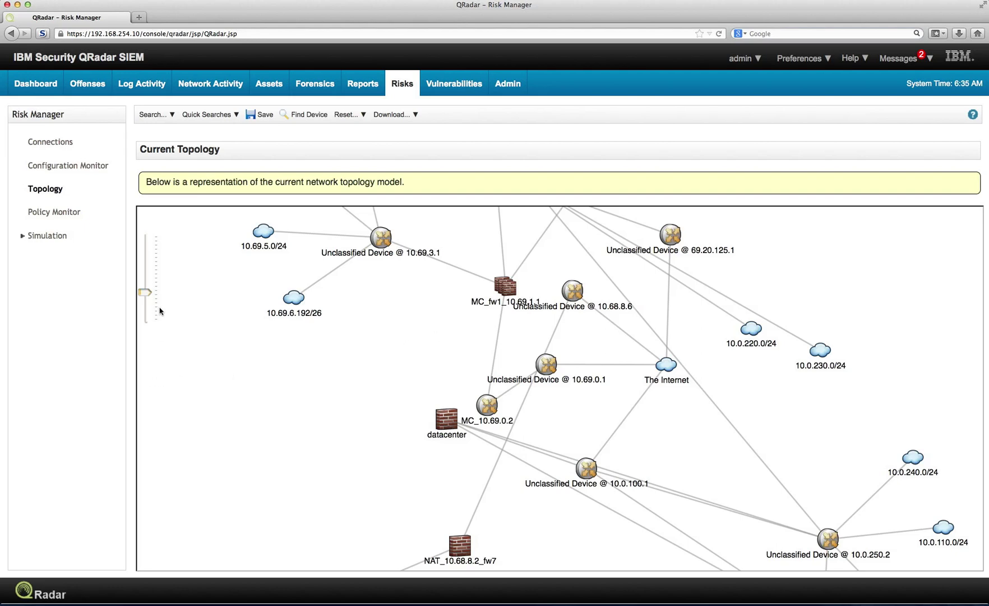
mouse_move(143, 294)
mouse_down()
mouse_move(144, 309)
mouse_move(145, 293)
mouse_up()
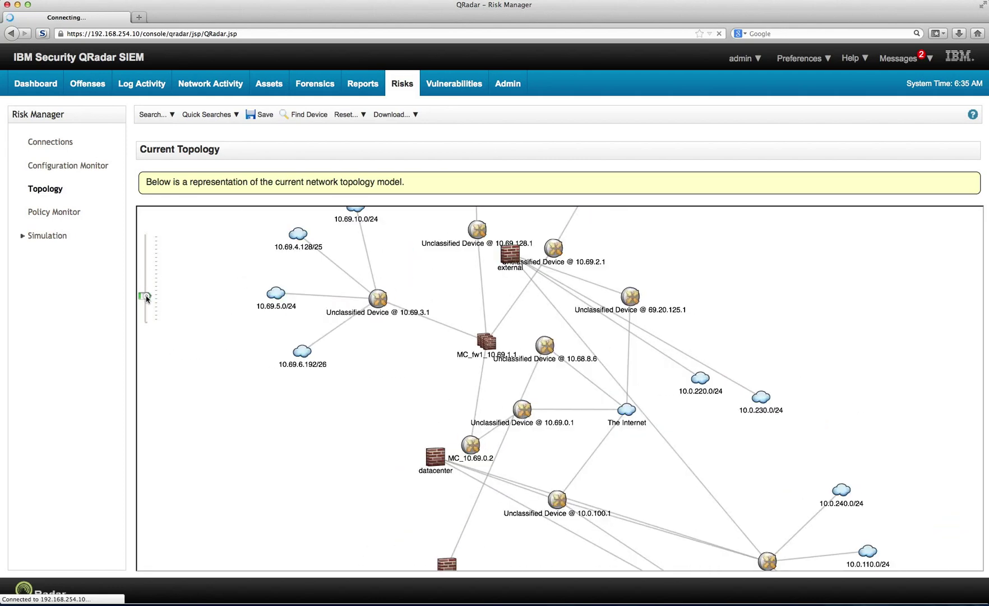
scroll(491, 260, up, 2)
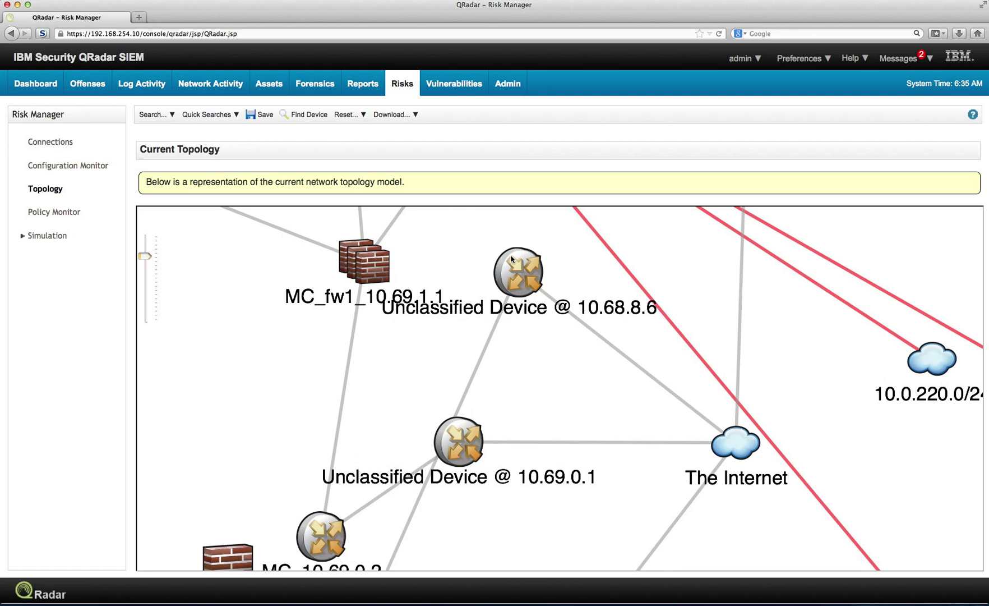
mouse_move(511, 259)
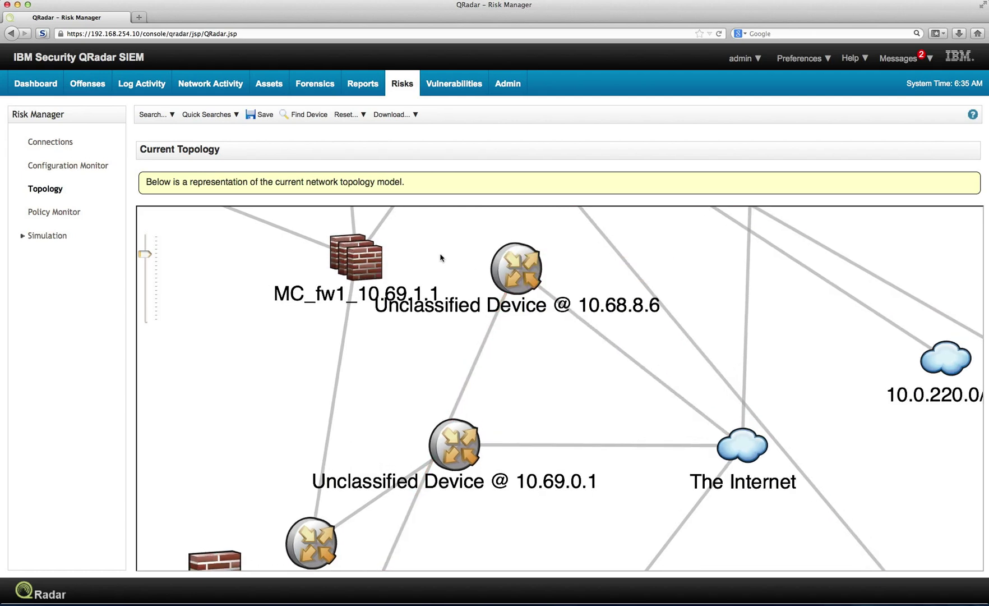
scroll(429, 261, down, 2)
scroll(421, 263, up, 1)
scroll(418, 269, down, 2)
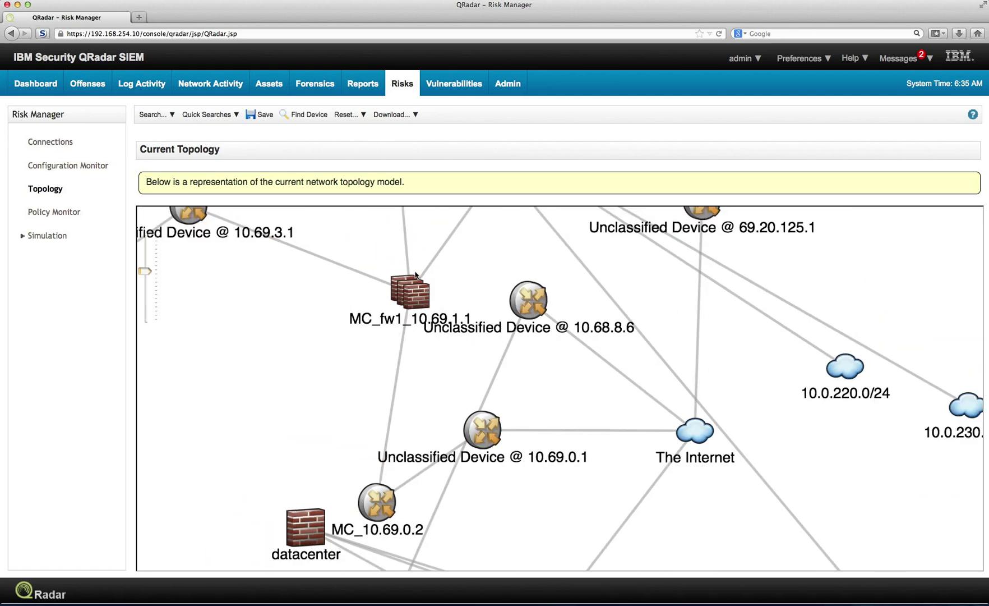
scroll(416, 275, down, 3)
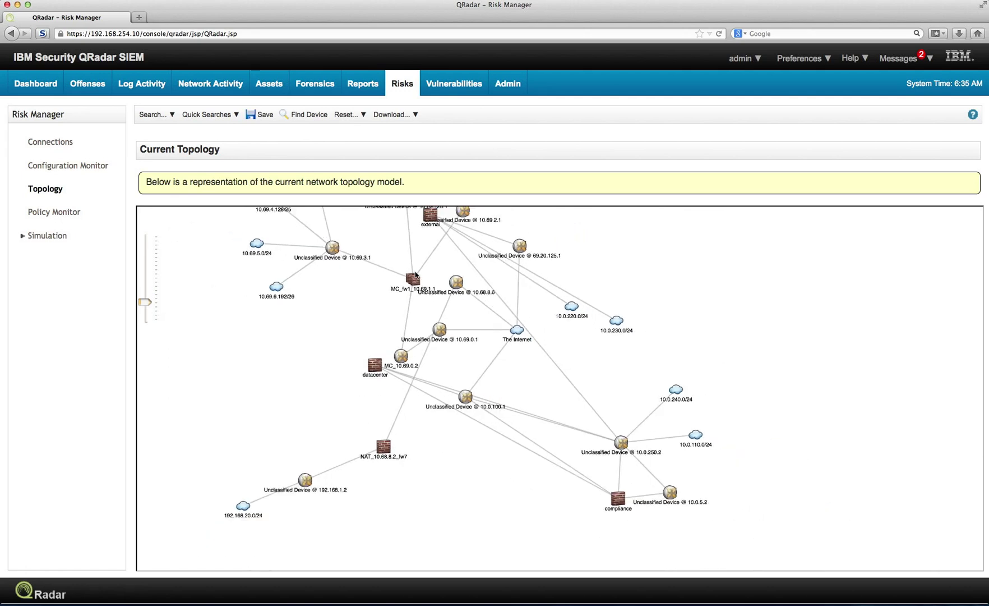
scroll(348, 238, up, 3)
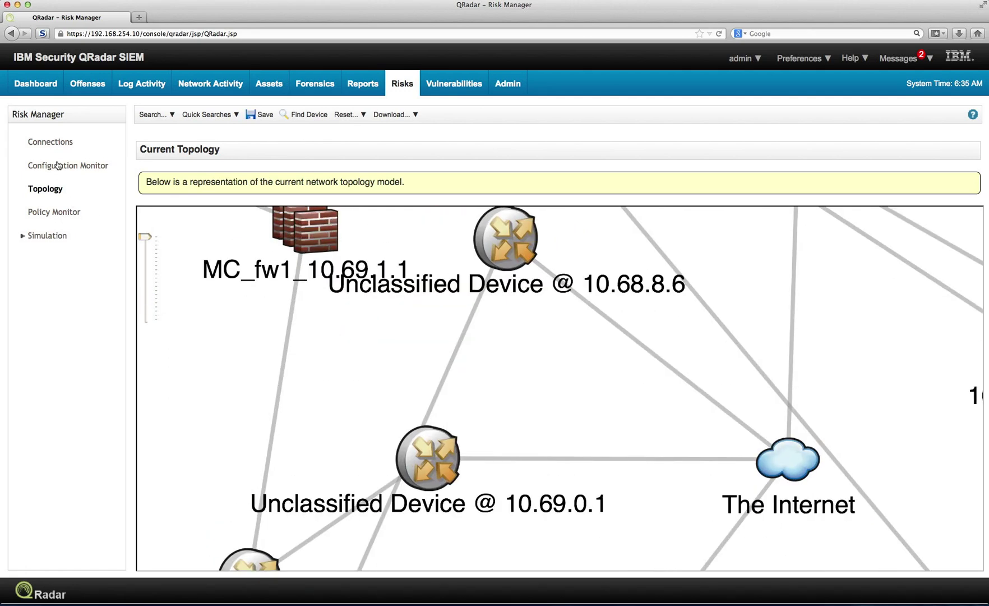
Open Configuration Monitor to list the 13 managed devices
click(63, 167)
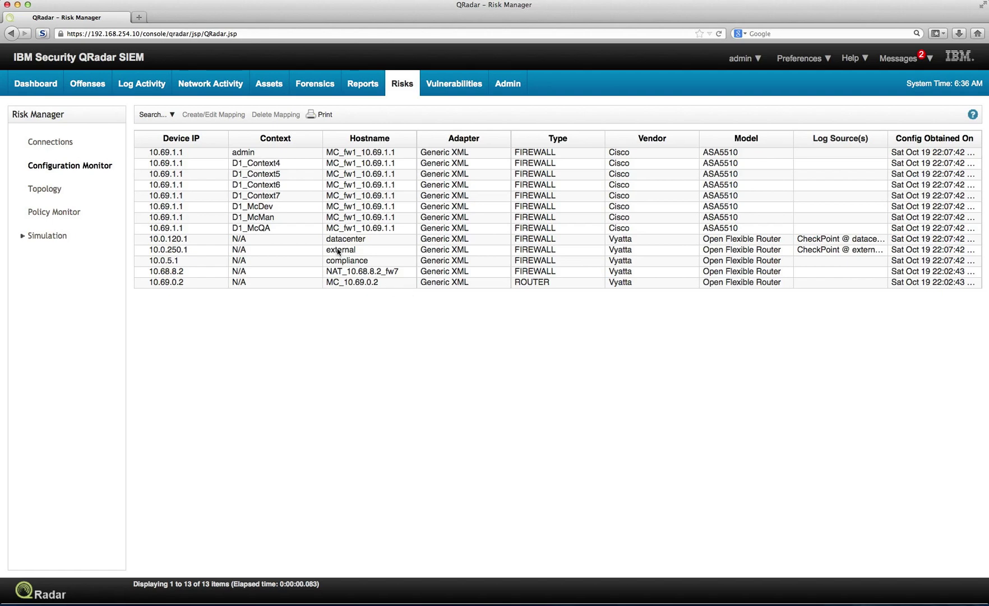
Open the Rules view of Vyatta firewall 10.0.250.1 'external'
double_click(339, 254)
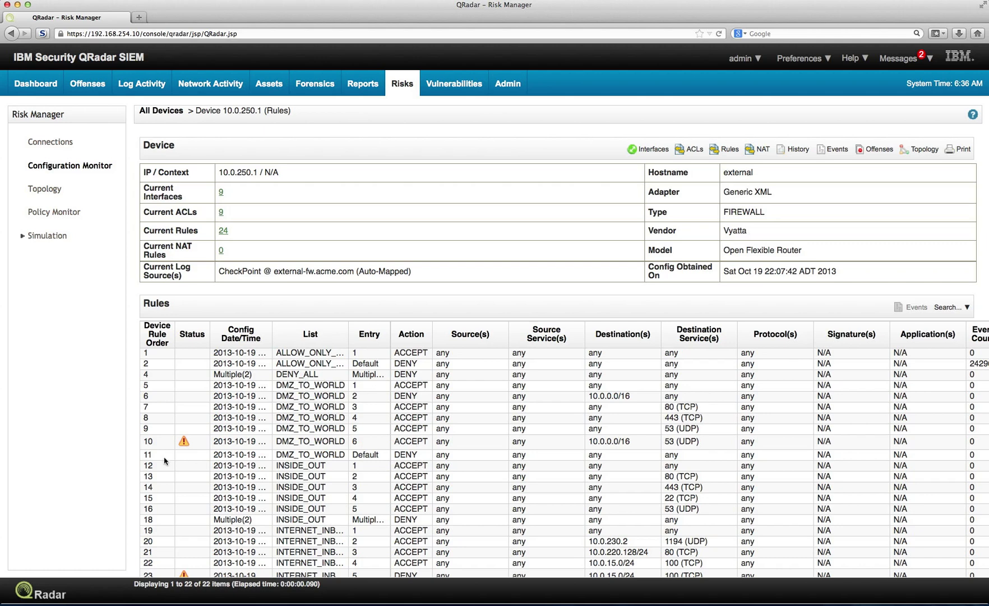
mouse_move(184, 445)
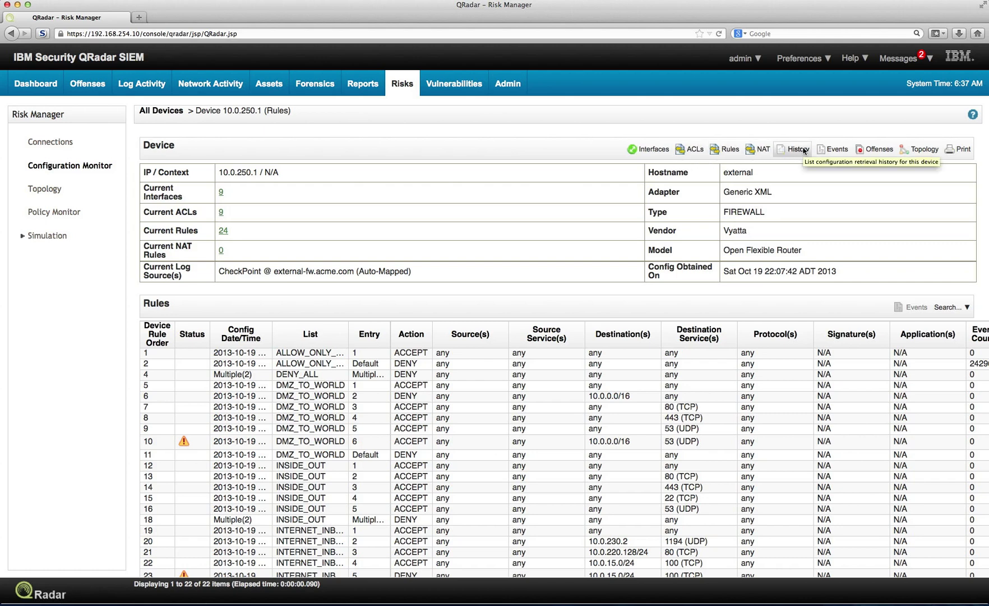
Show 10.0.250.1's configuration History and view the newer configuration's raw XML
click(803, 150)
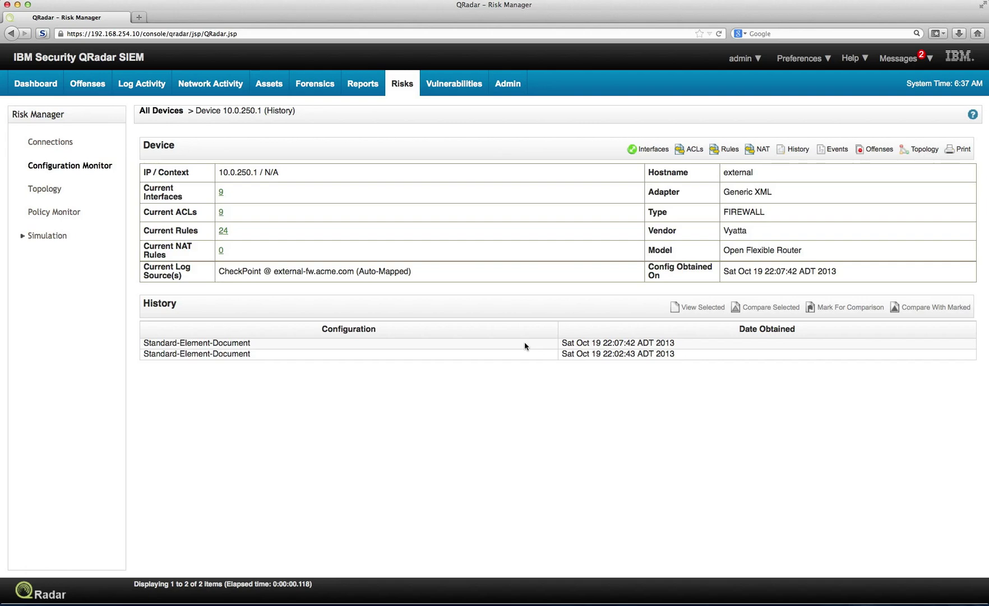
click(479, 343)
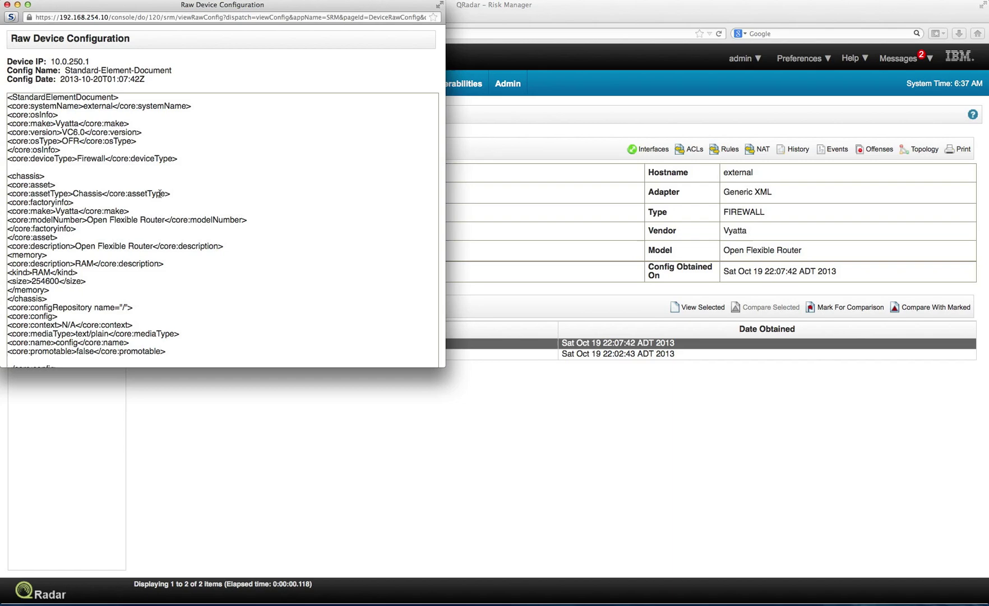
scroll(160, 194, down, 10)
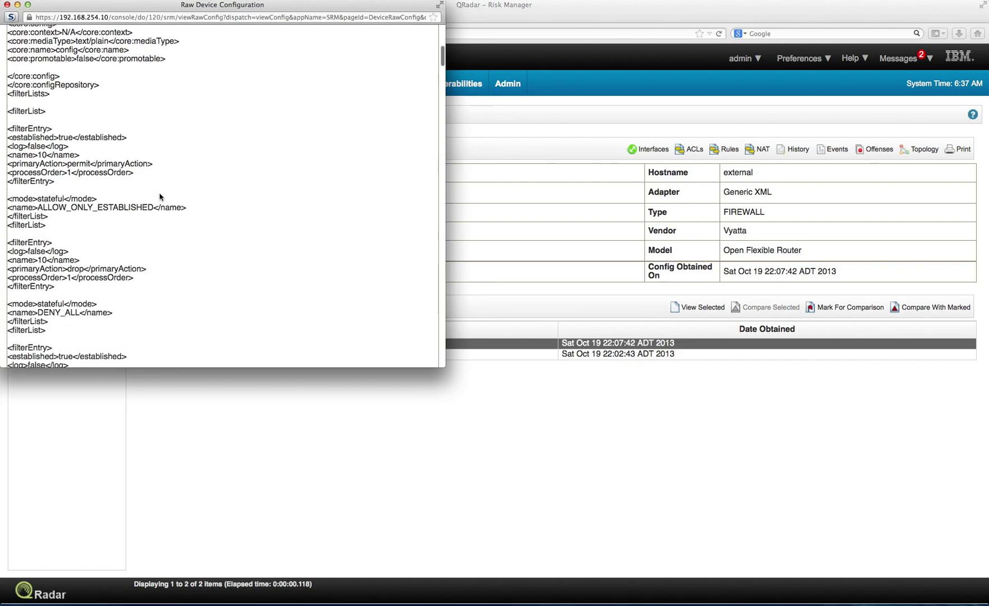
scroll(160, 197, down, 3)
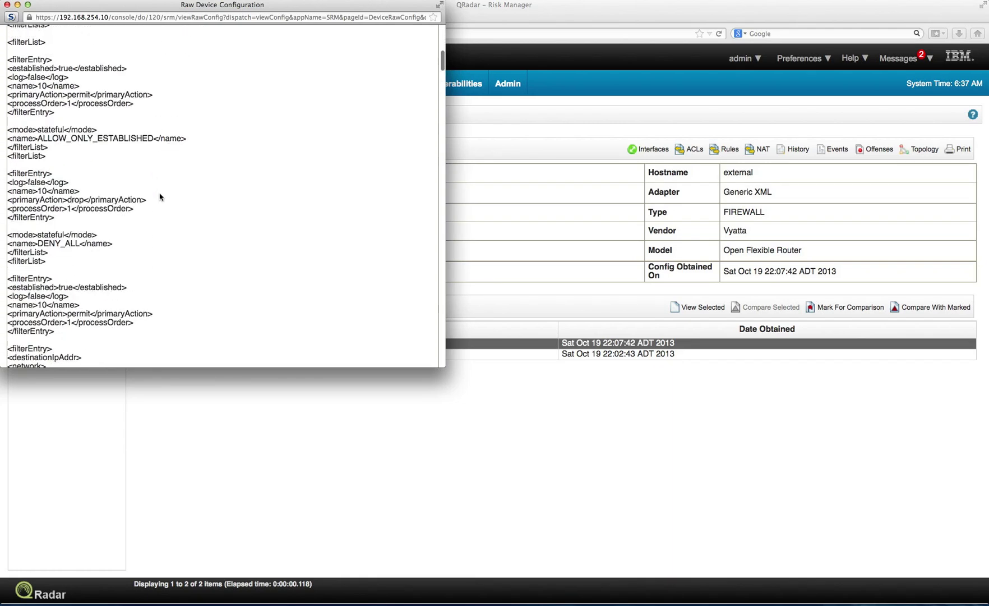
scroll(159, 197, up, 10)
click(7, 5)
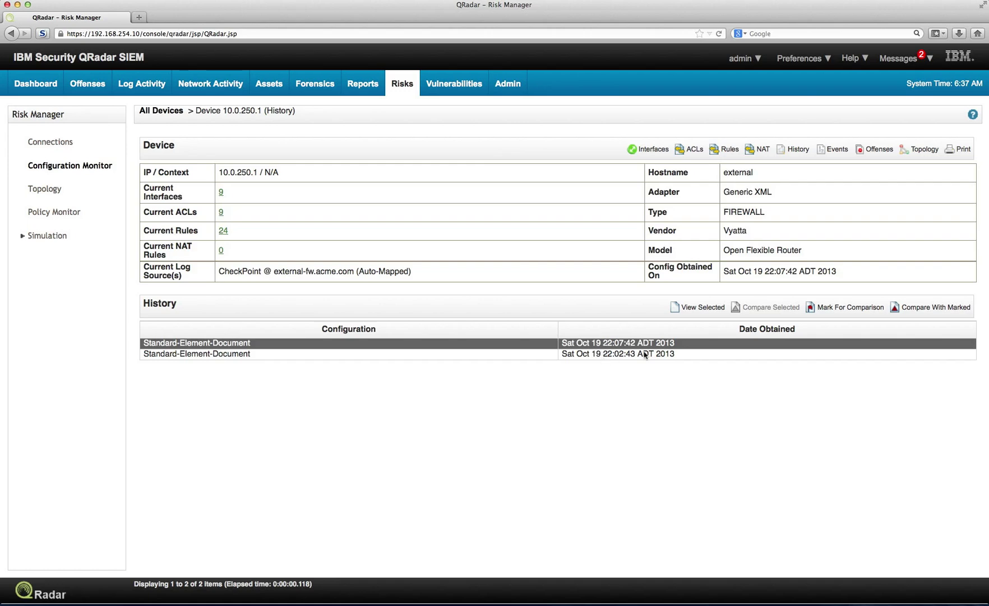
Compare both 10.0.250.1 configurations, showing added rules DMZ_TO_WORLD 6 ACCEPT and INTERNET_INBOUND 5 DENY
click(824, 313)
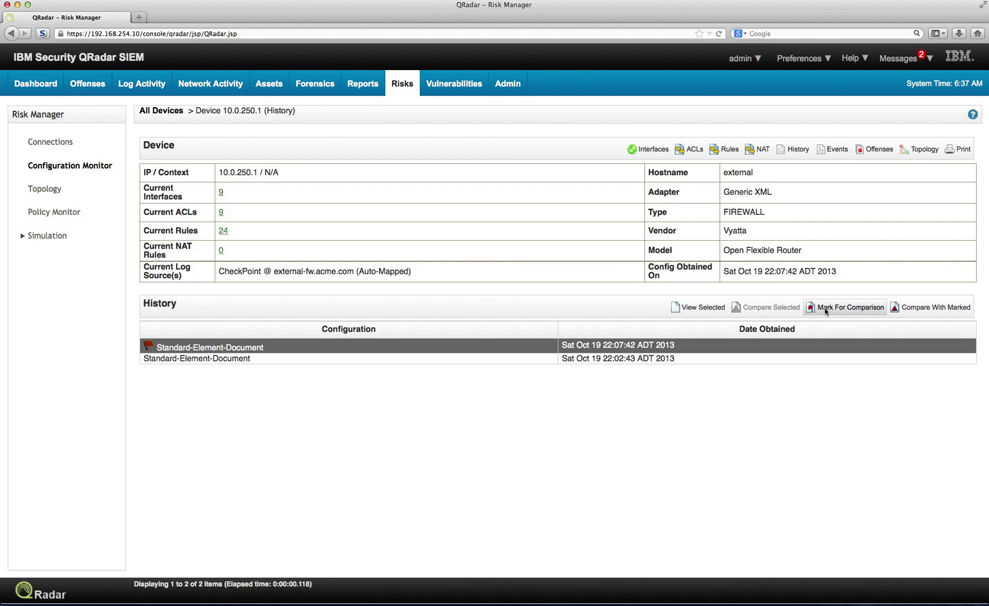
ctrl+click(213, 359)
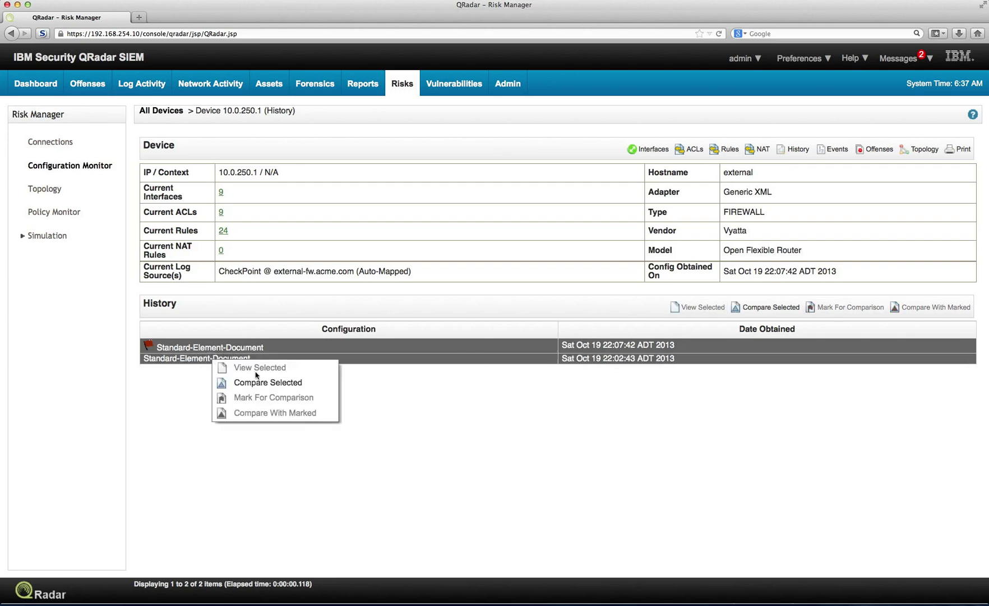
right_click(265, 385)
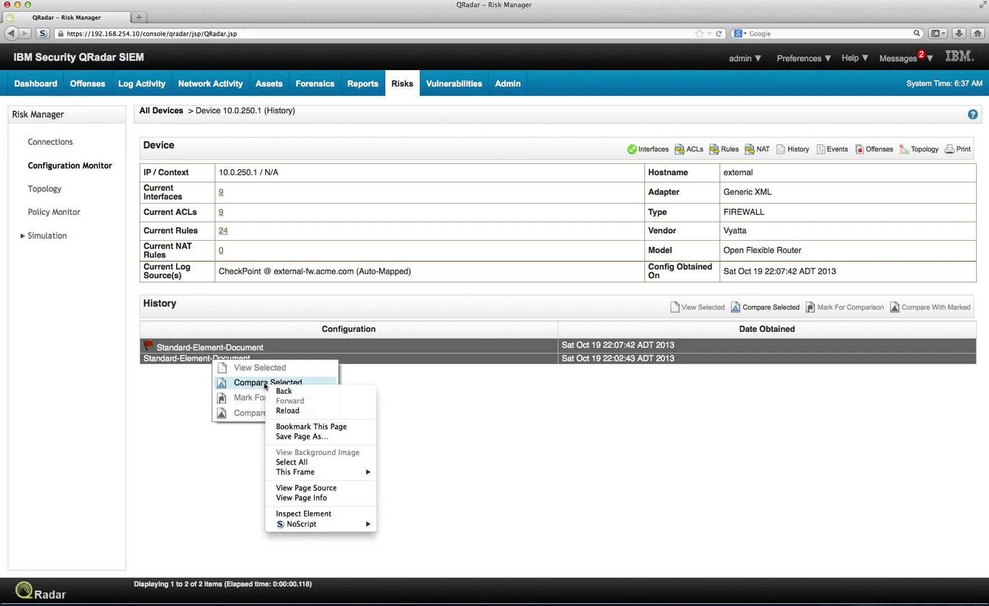
click(265, 383)
click(264, 384)
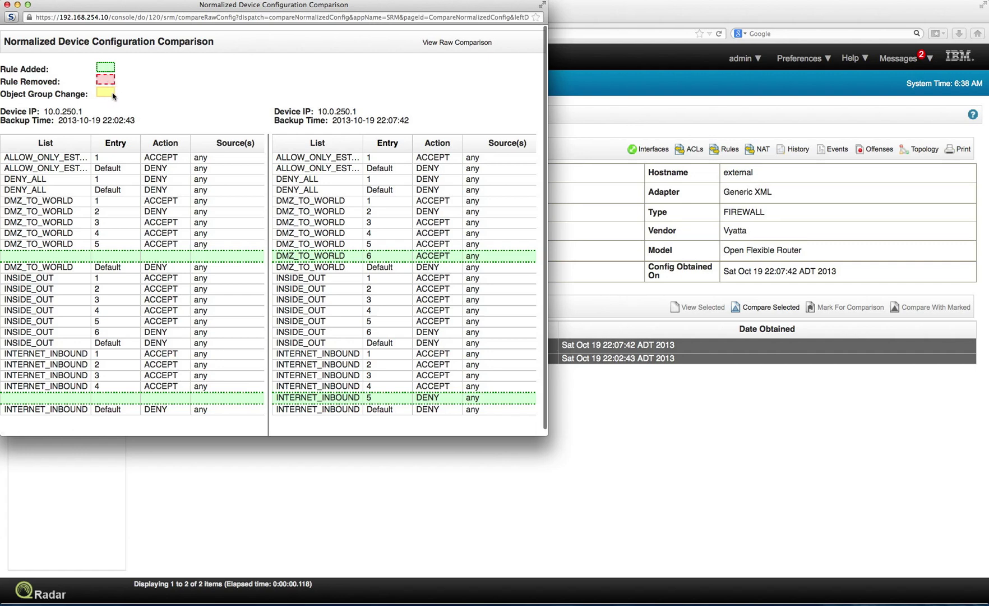
scroll(196, 277, down, 2)
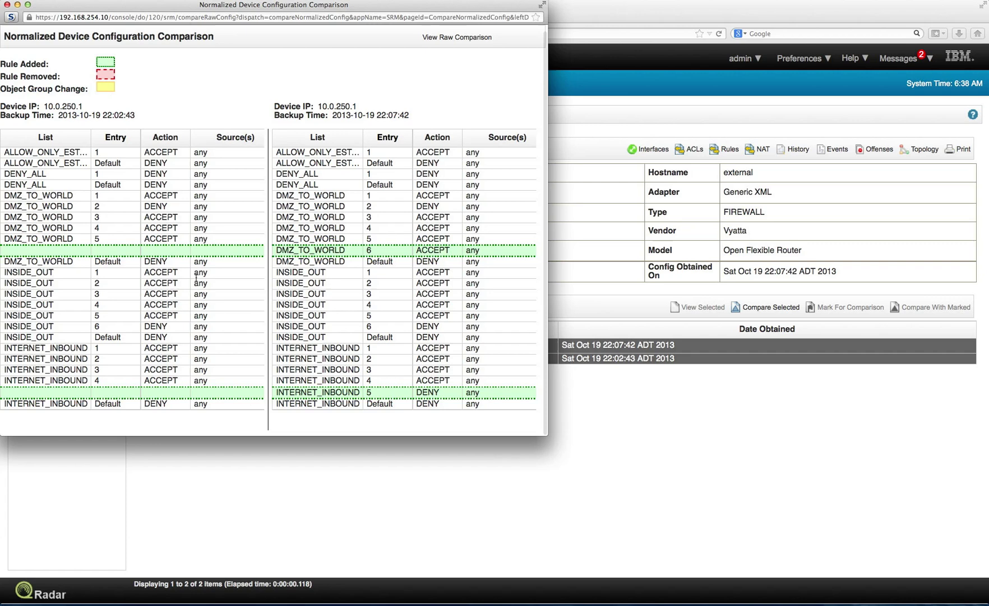
click(6, 5)
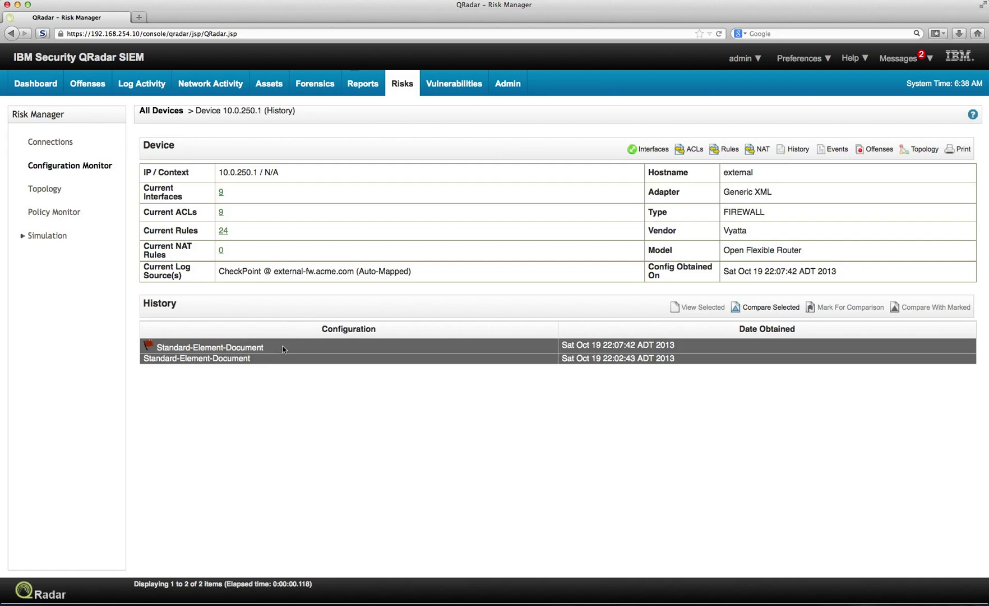
Deselect the older configuration, return to All Devices and open datacenter firewall 10.0.120.1's rules
click(385, 349)
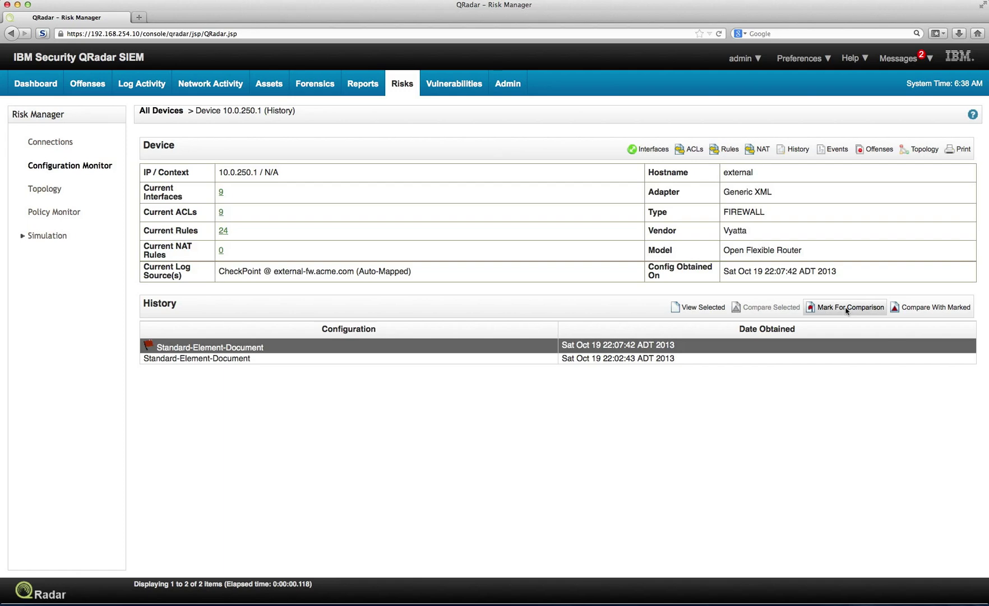
click(160, 111)
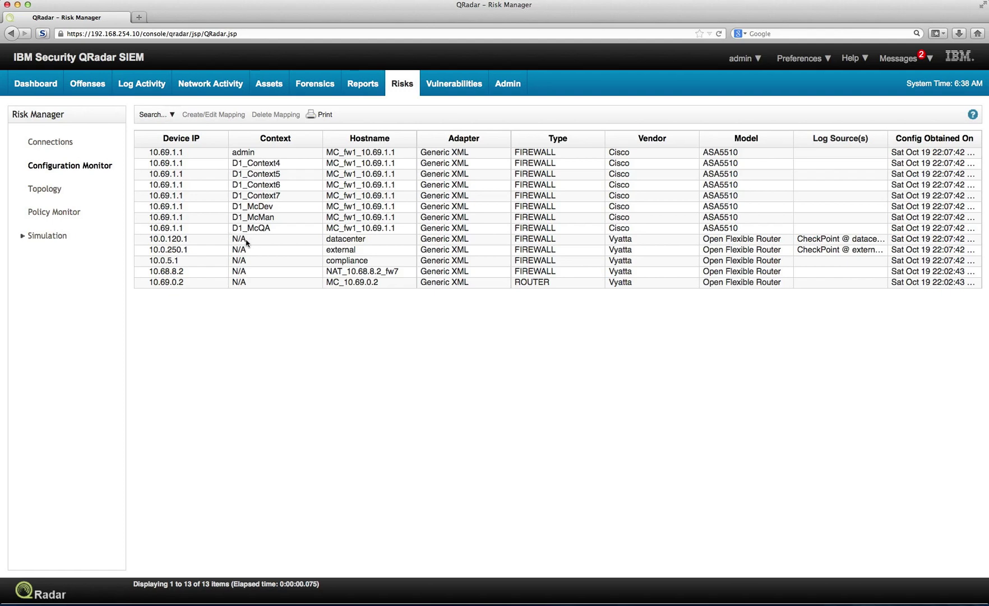
double_click(246, 242)
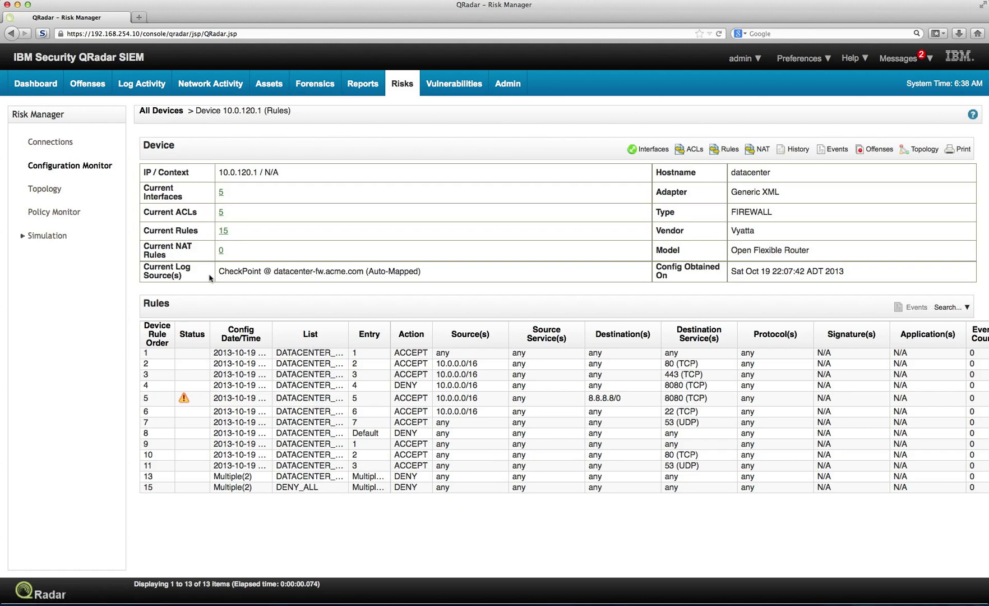
Compare 10.0.120.1's older configuration with the marked 10.0.250.1 configuration via History
click(798, 150)
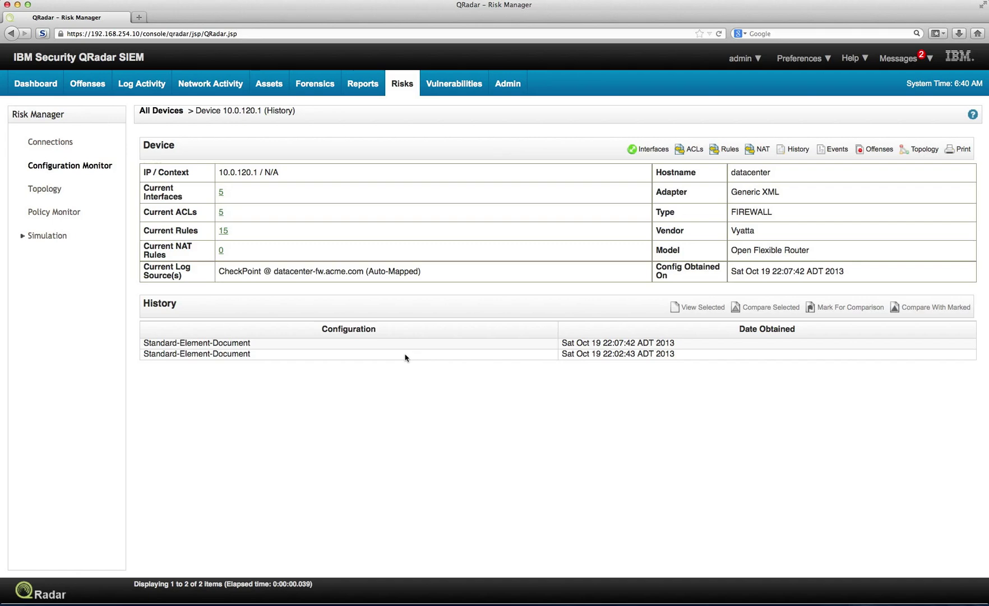
right_click(406, 356)
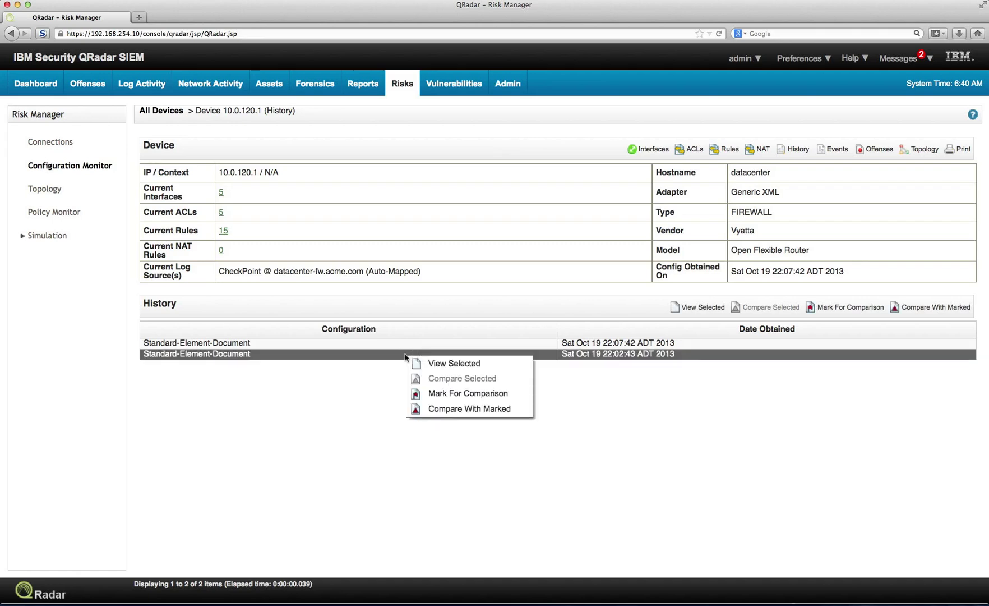
right_click(459, 412)
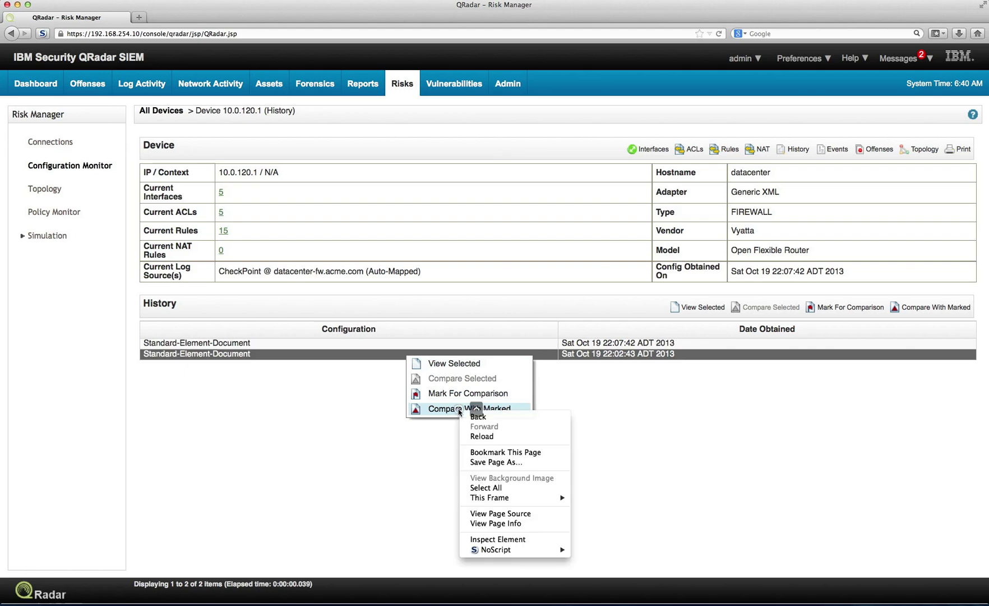
click(458, 413)
click(459, 409)
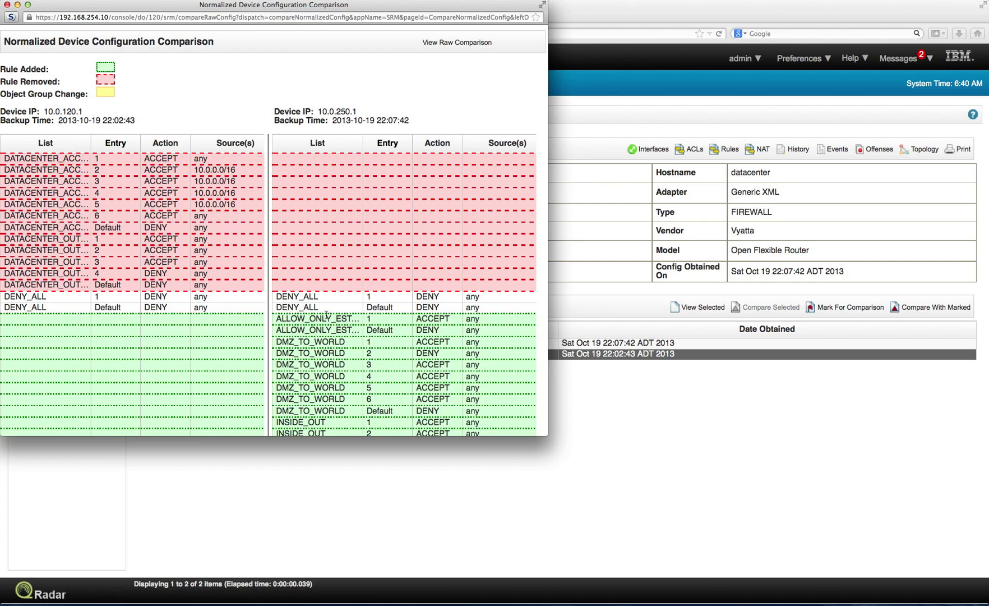
click(7, 5)
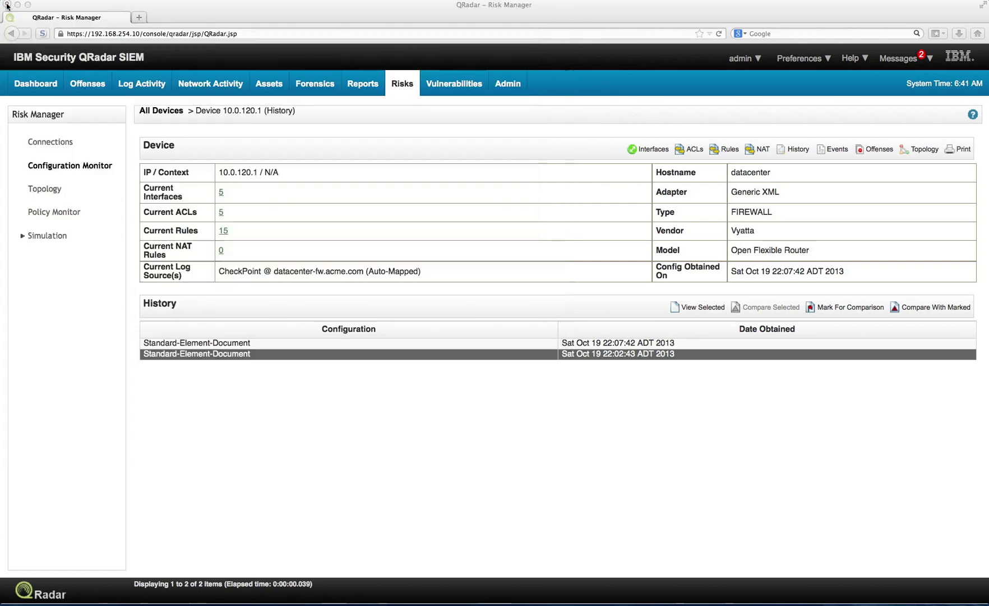
From the Admin tab, review the six Vyatta devices in Configuration Source Management
click(507, 84)
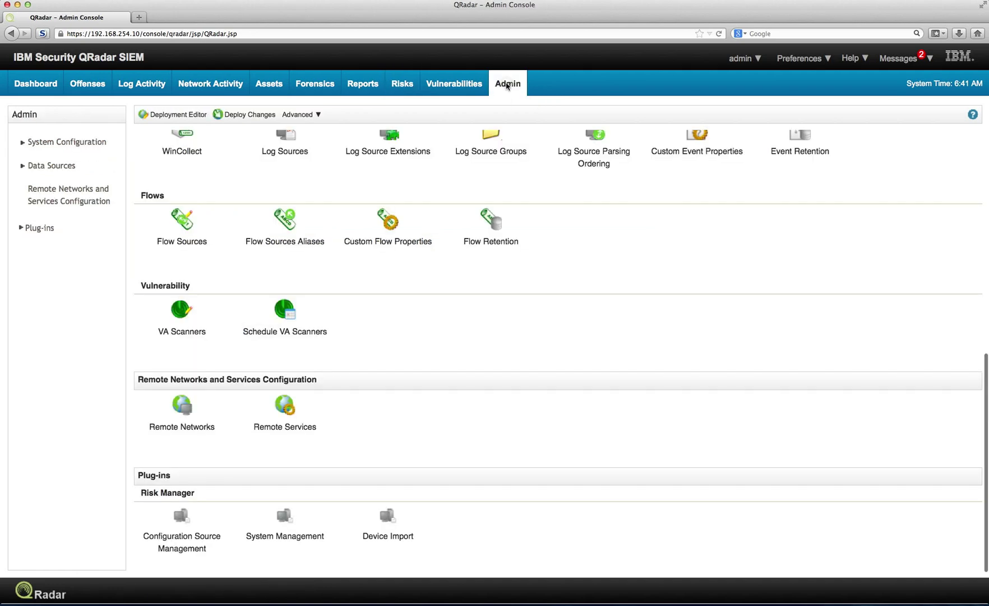
click(182, 539)
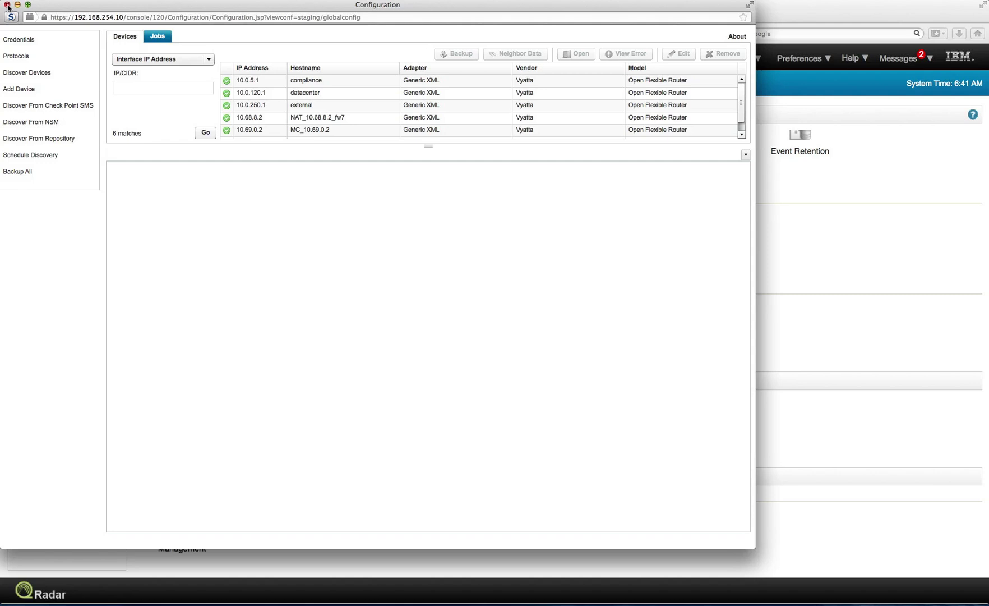
click(7, 5)
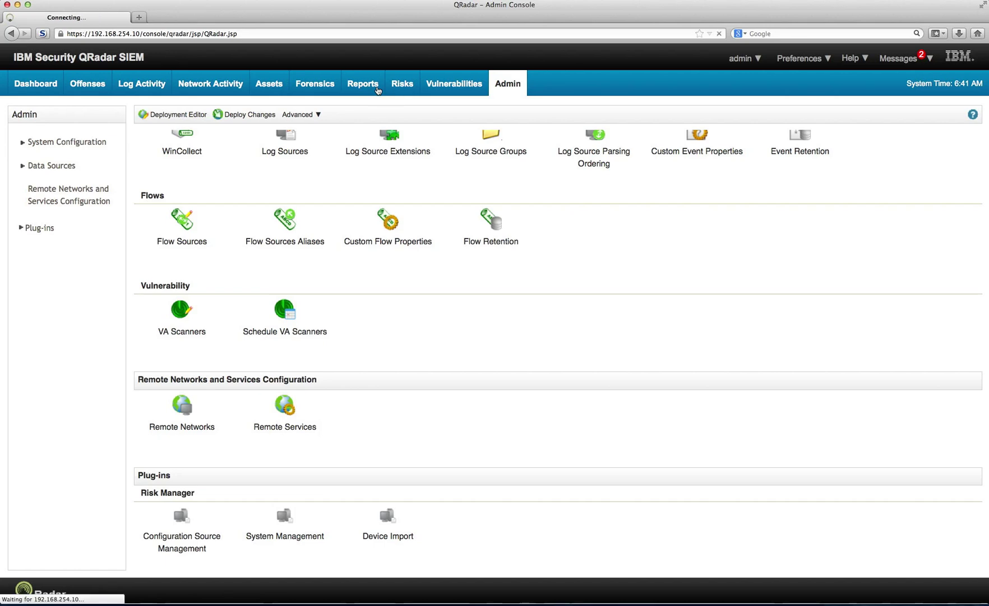
Show the Risk Manager Topology graph zoomed out, briefly opening a new search before returning
click(411, 88)
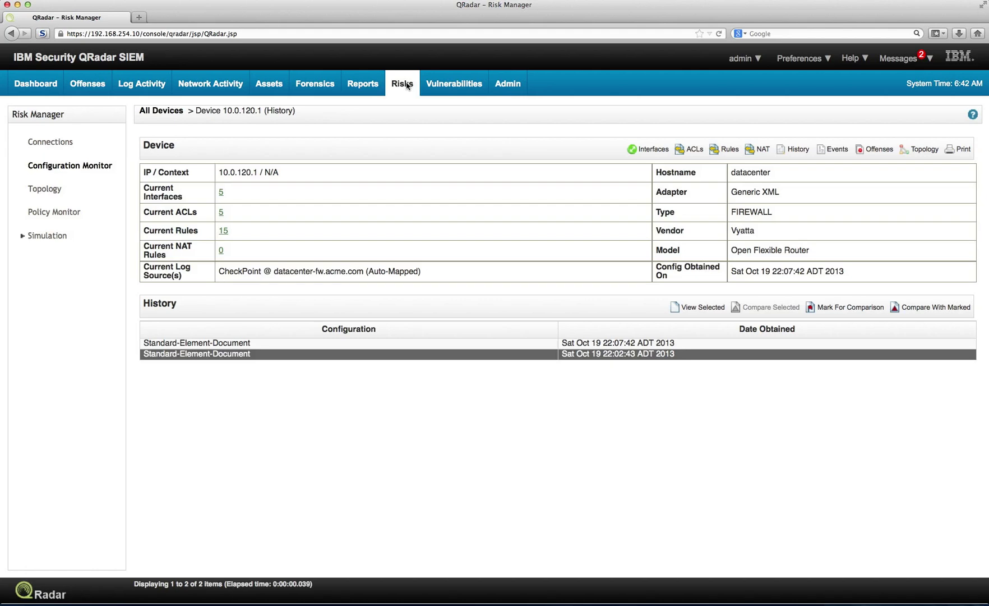
click(55, 190)
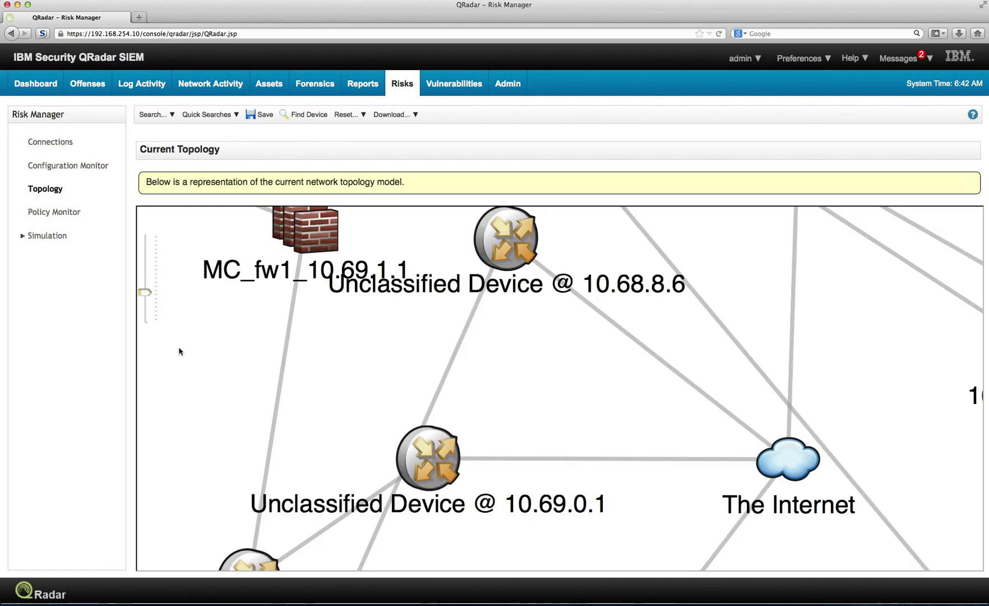
drag(145, 292, 148, 307)
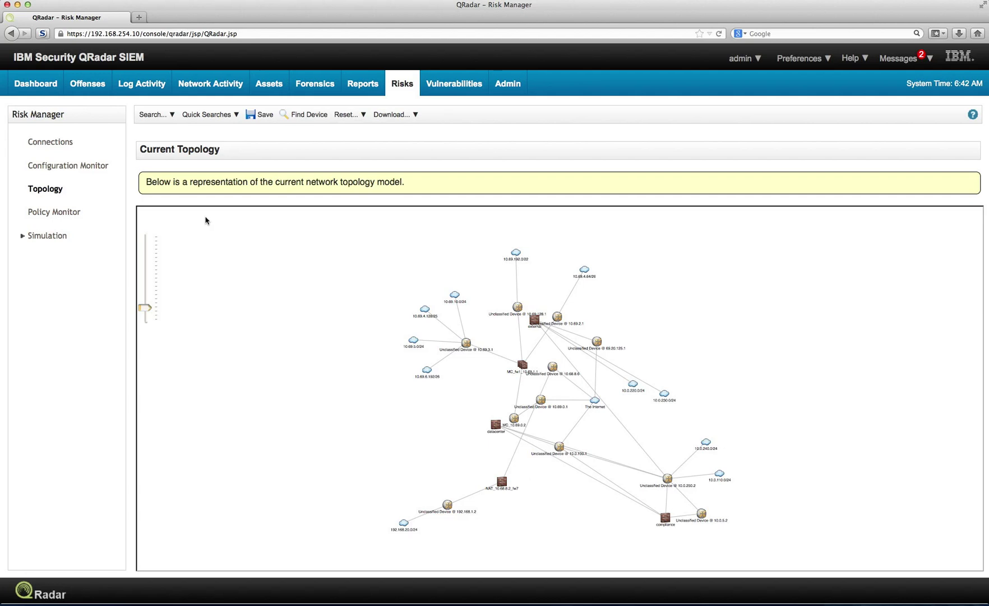
click(156, 115)
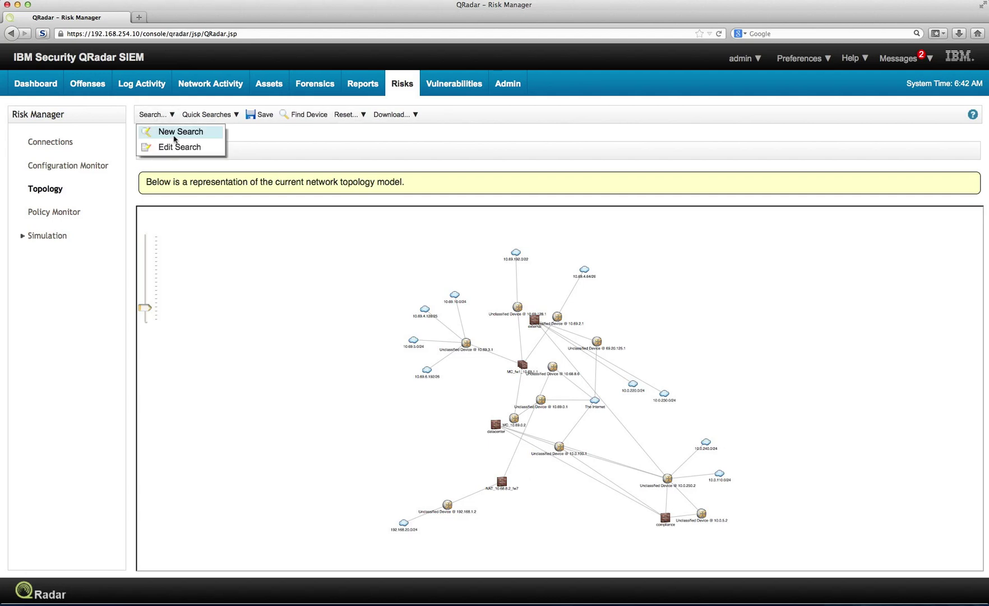
click(174, 138)
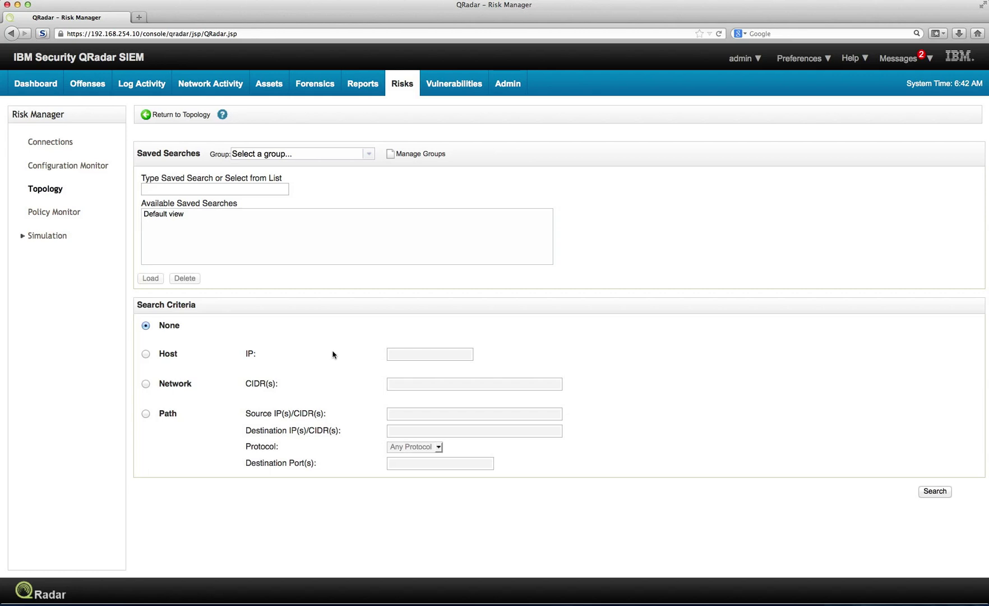
click(179, 115)
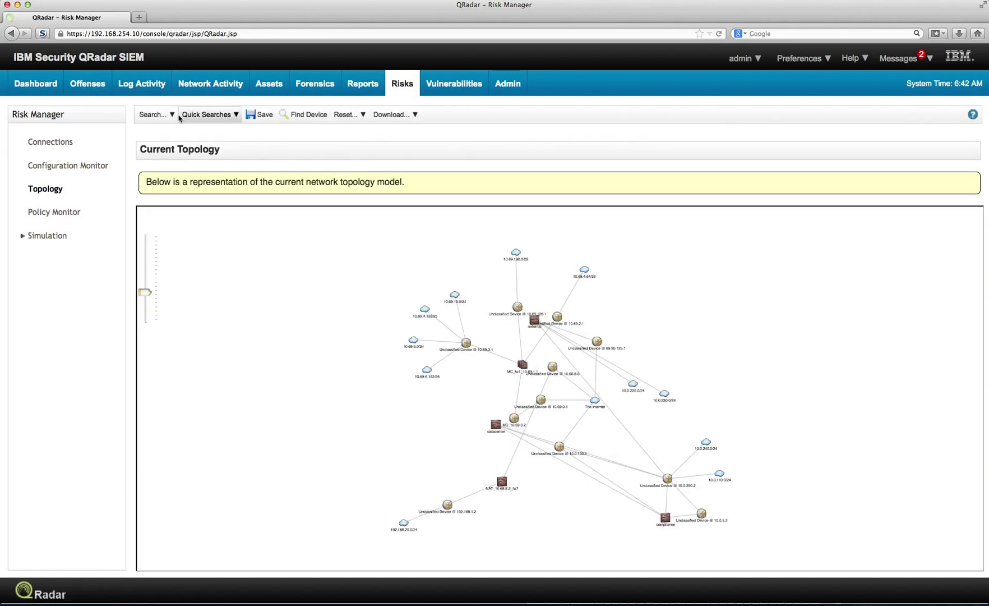
Glance at the topology Download options, then start a new topology search
click(401, 114)
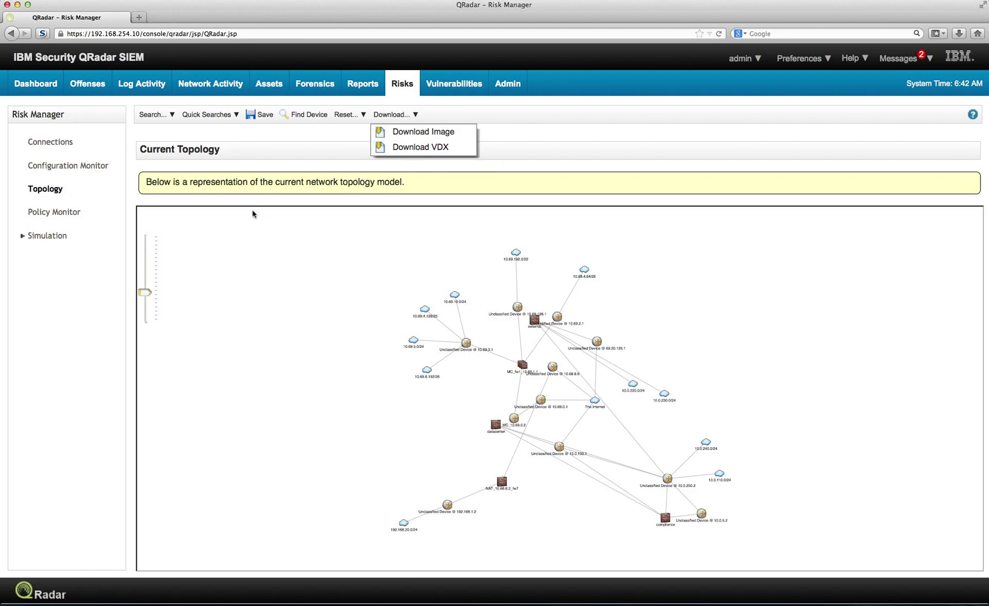
click(241, 240)
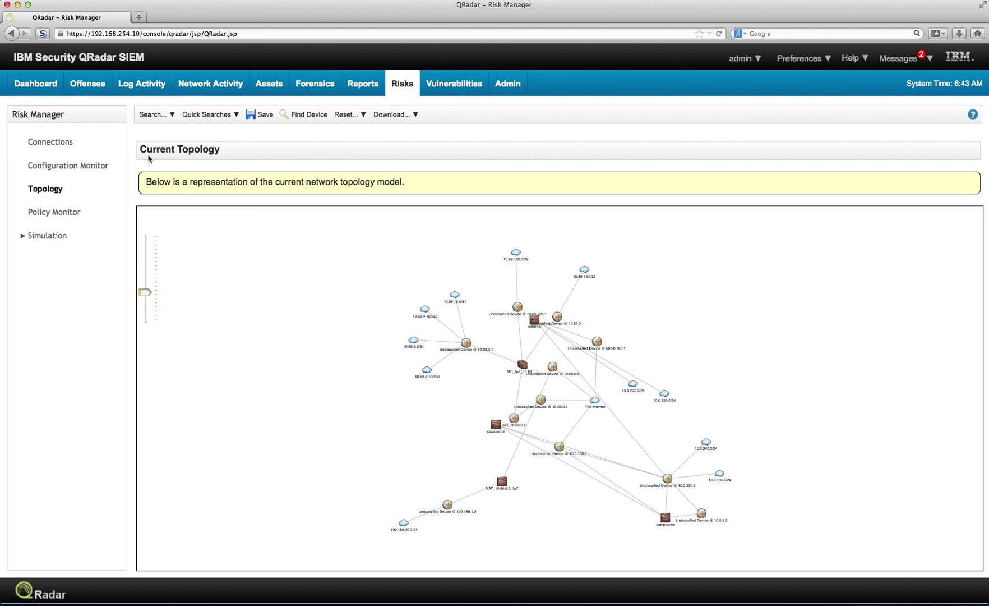
click(157, 115)
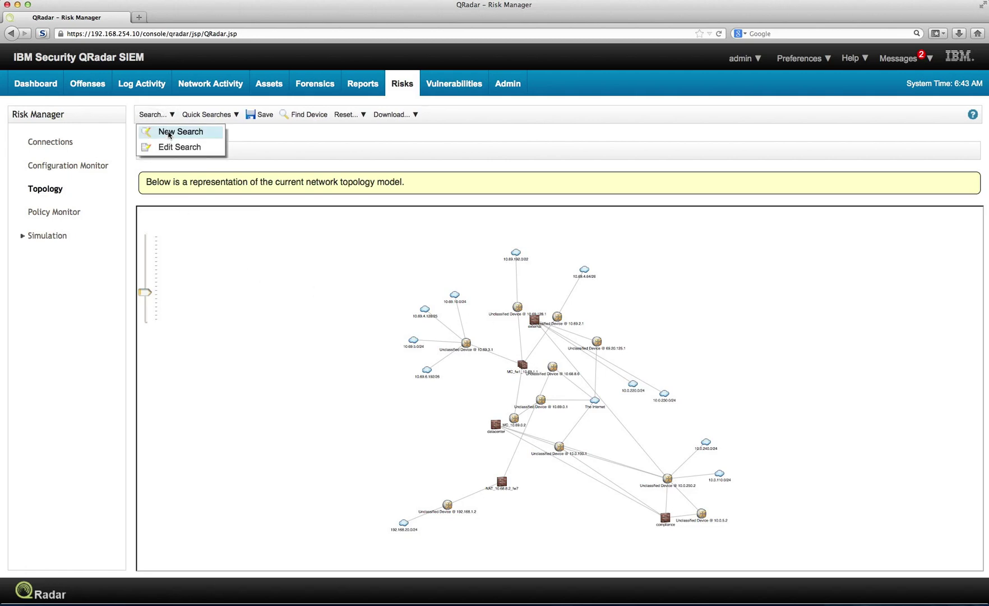
click(168, 133)
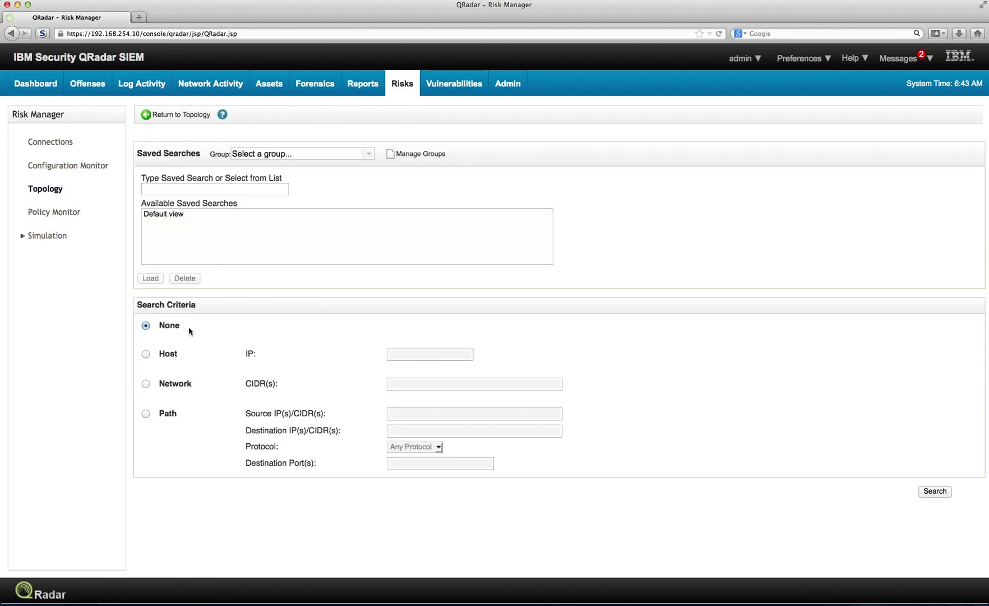
Choose Network search criteria with CIDR 10.0.120.0/24
click(147, 384)
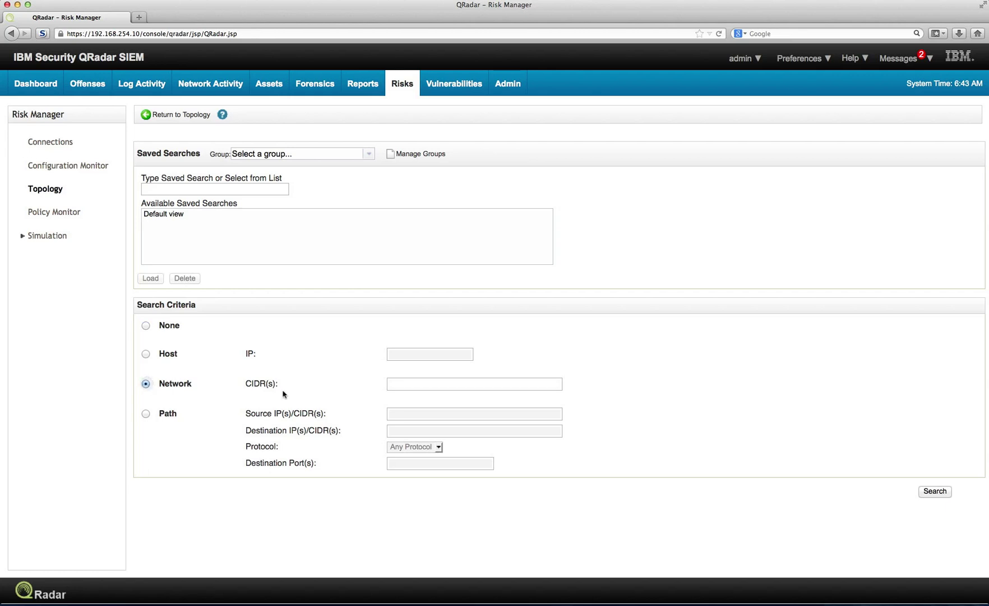
click(417, 385)
text(10)
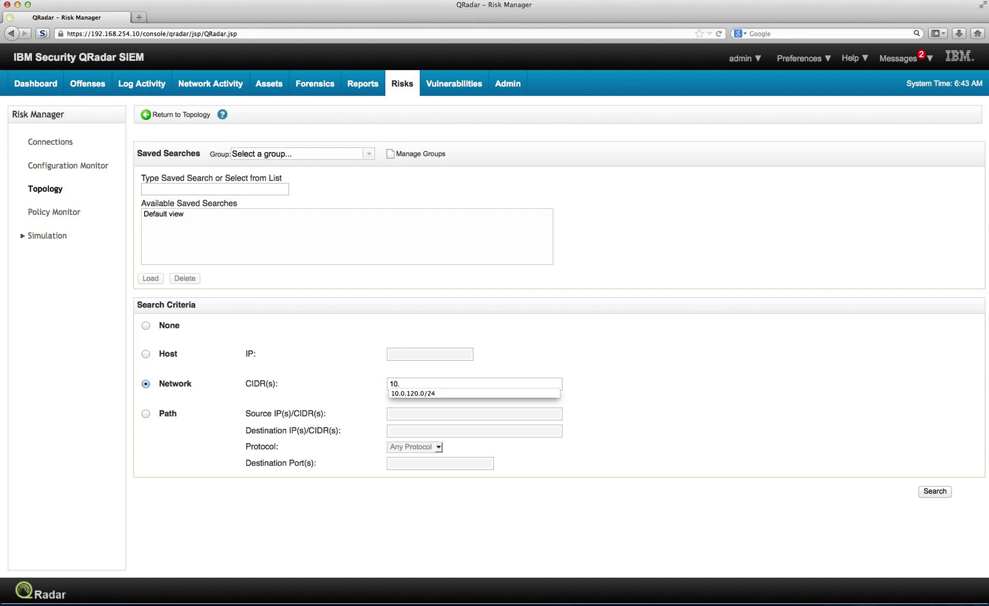
text(.0.)
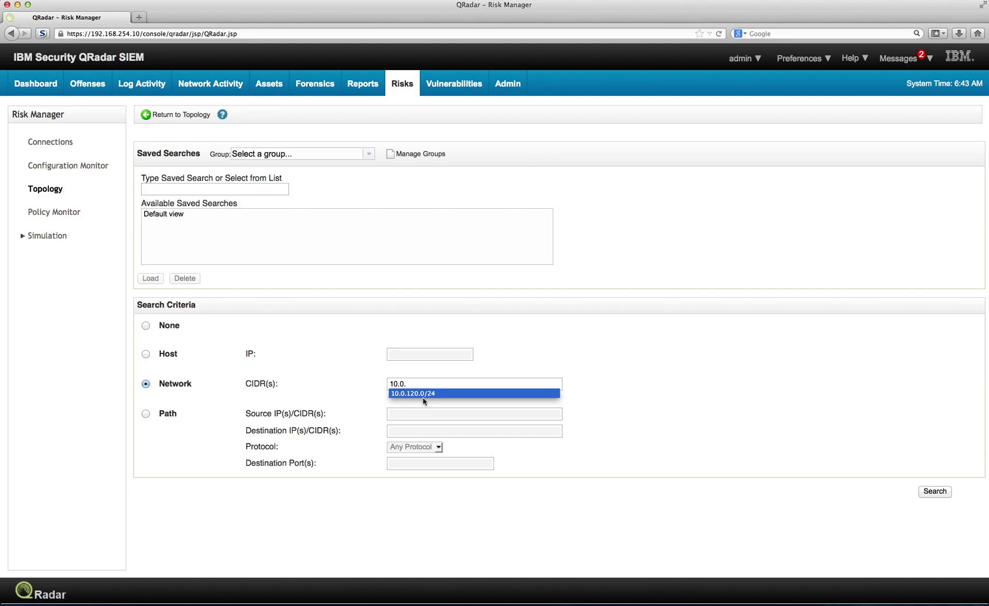
key(Escape)
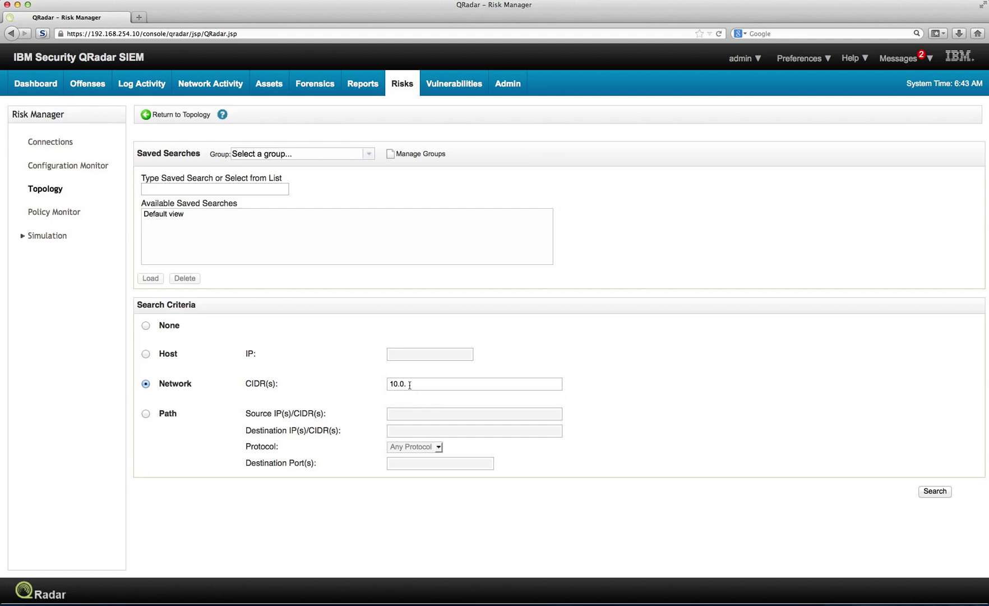
text(1)
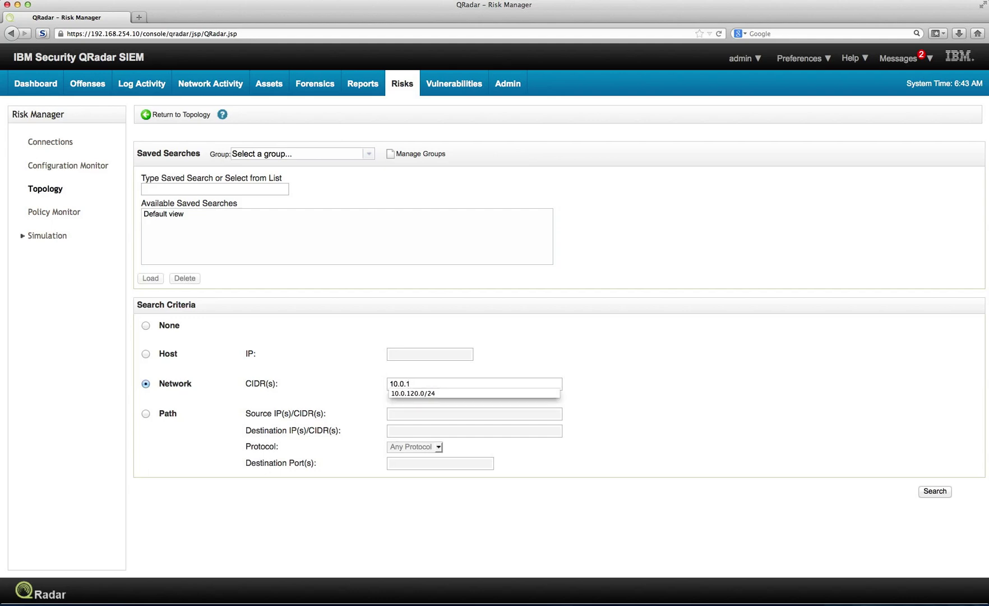
click(413, 392)
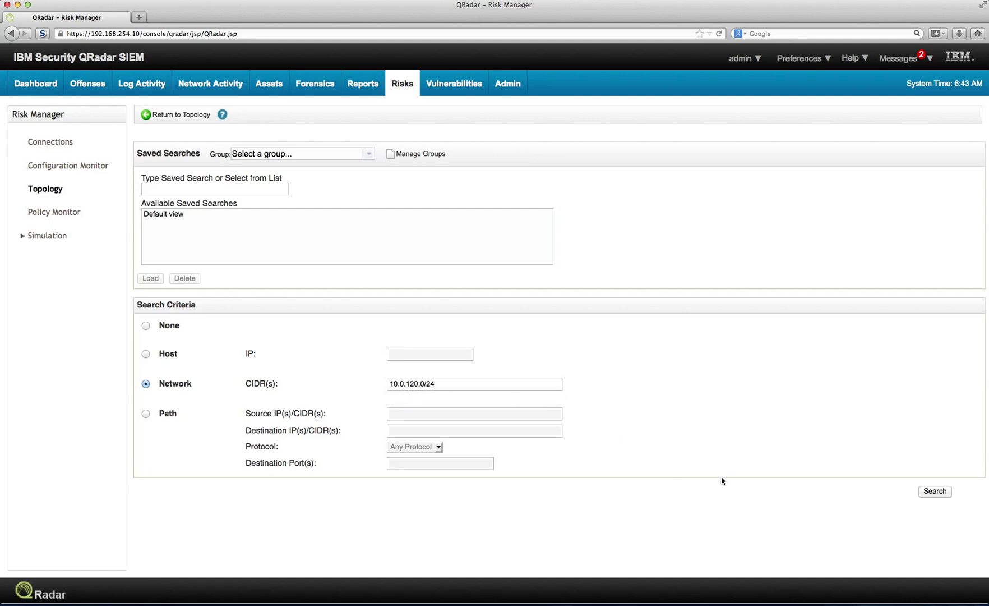
Run the network search for 10.0.120.0/24, showing datacenter linked to the device at 10.0.250.2
click(935, 492)
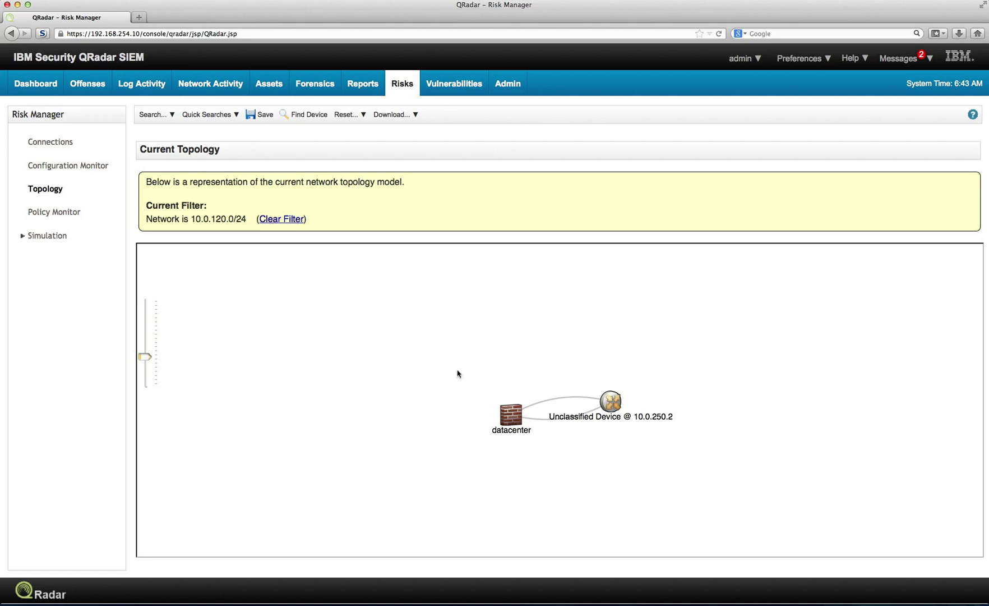
Run a new Path search from source 8.8.8.8 to destination 10.0.120.1 over any protocol
click(156, 114)
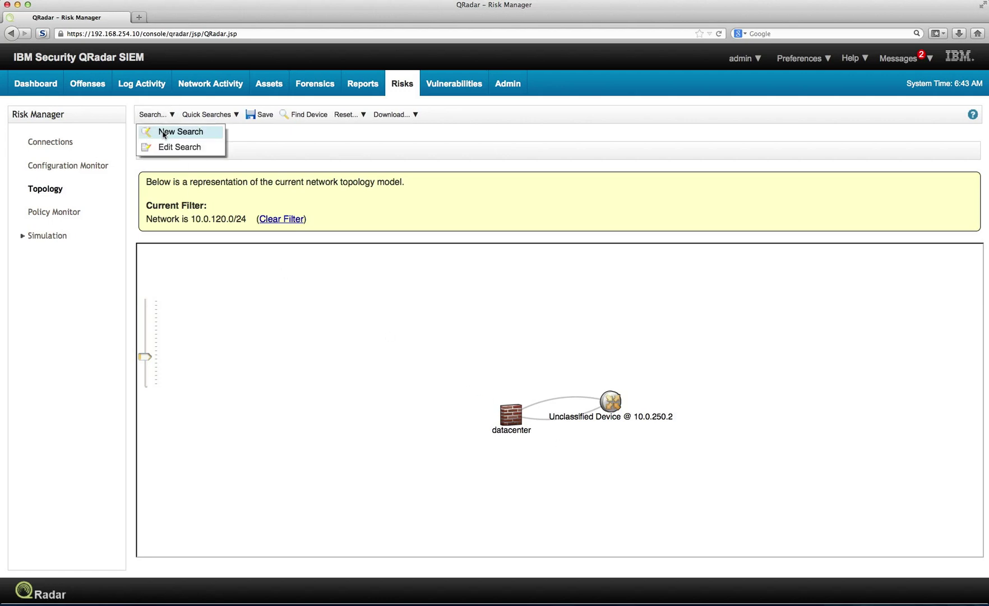
click(168, 131)
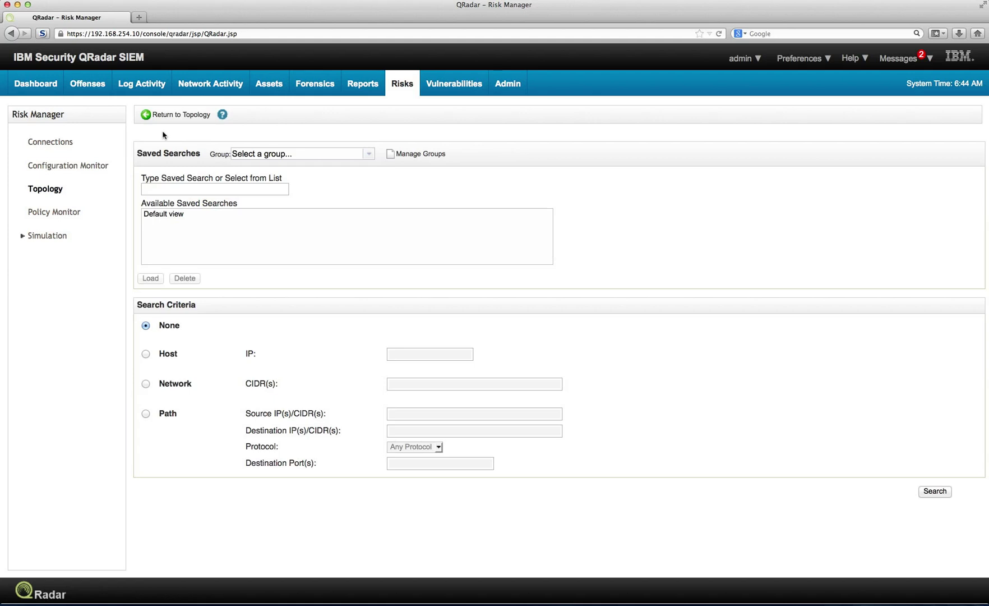
click(146, 415)
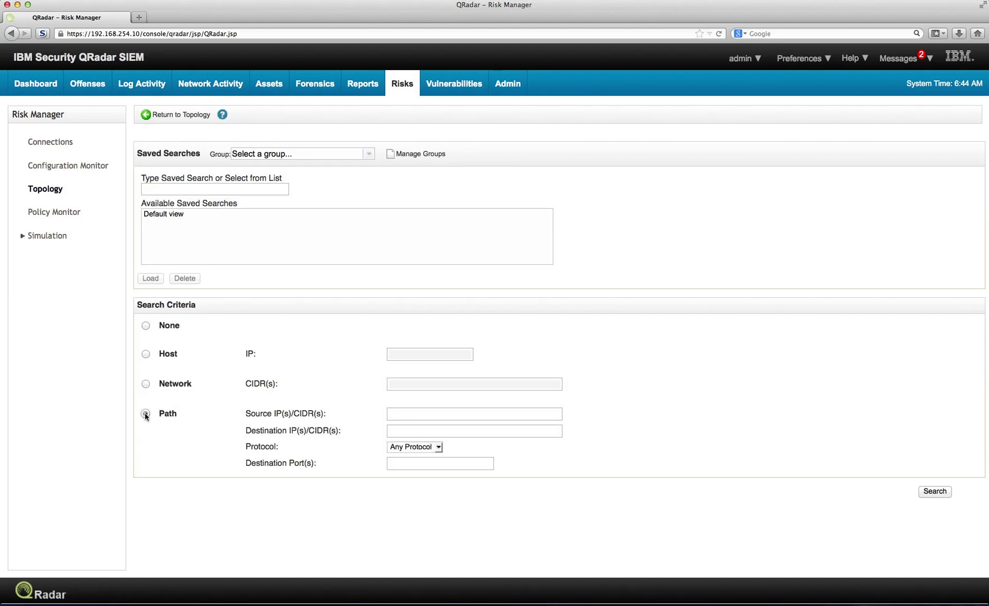
click(406, 415)
text(8.8)
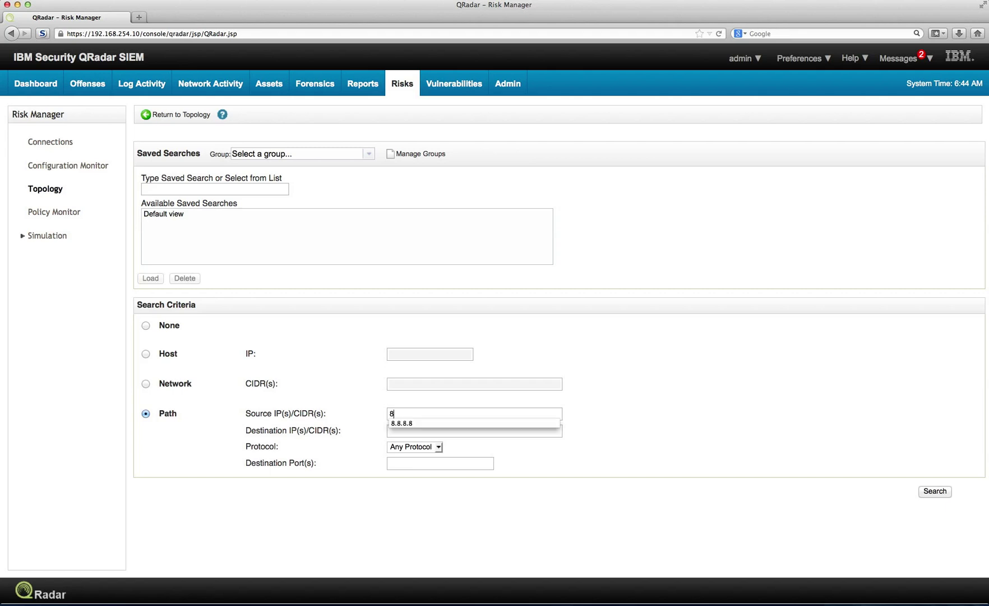
click(408, 423)
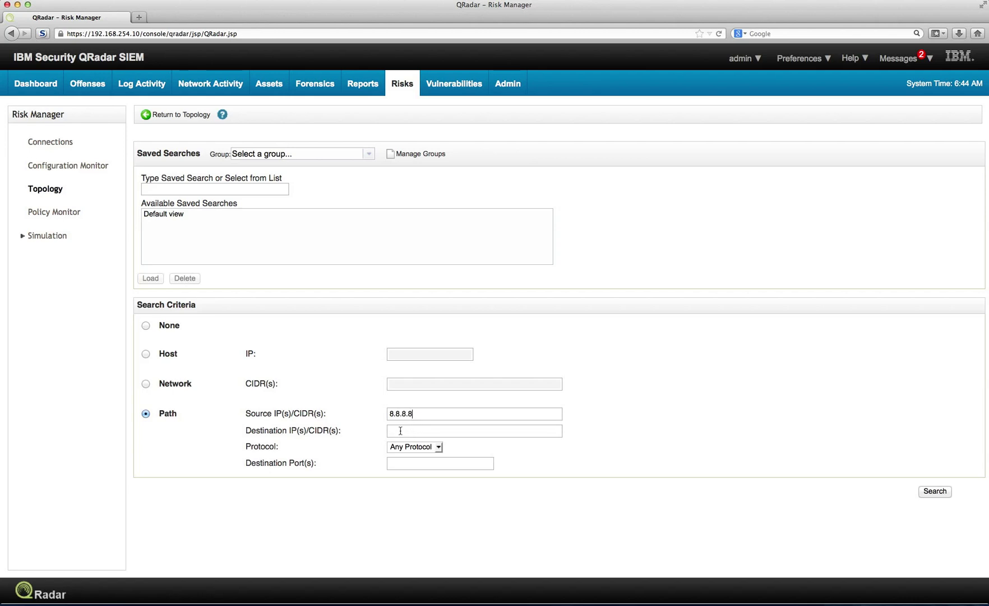
click(400, 430)
text(10)
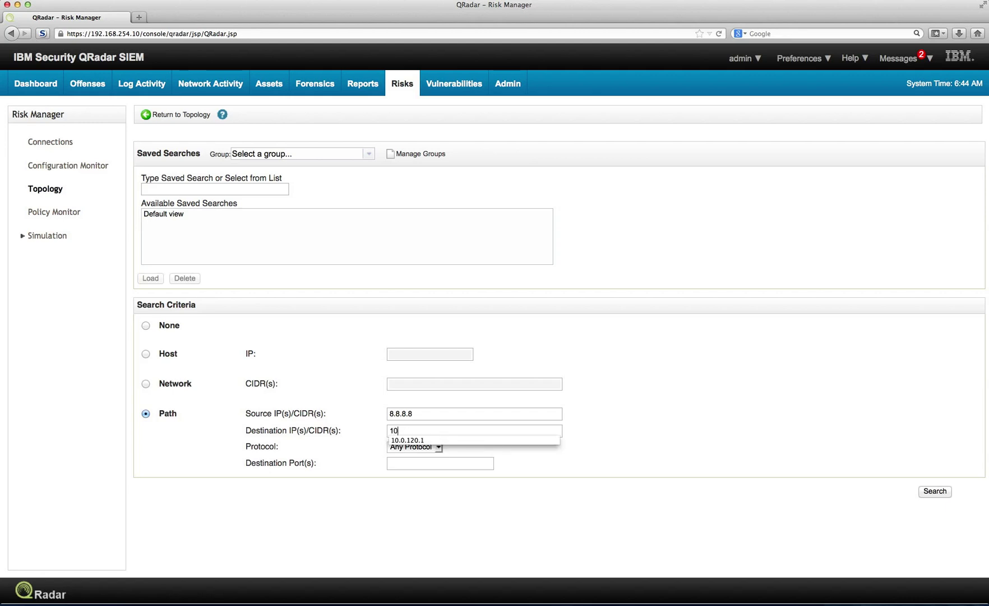
text(.0.120.1)
click(430, 439)
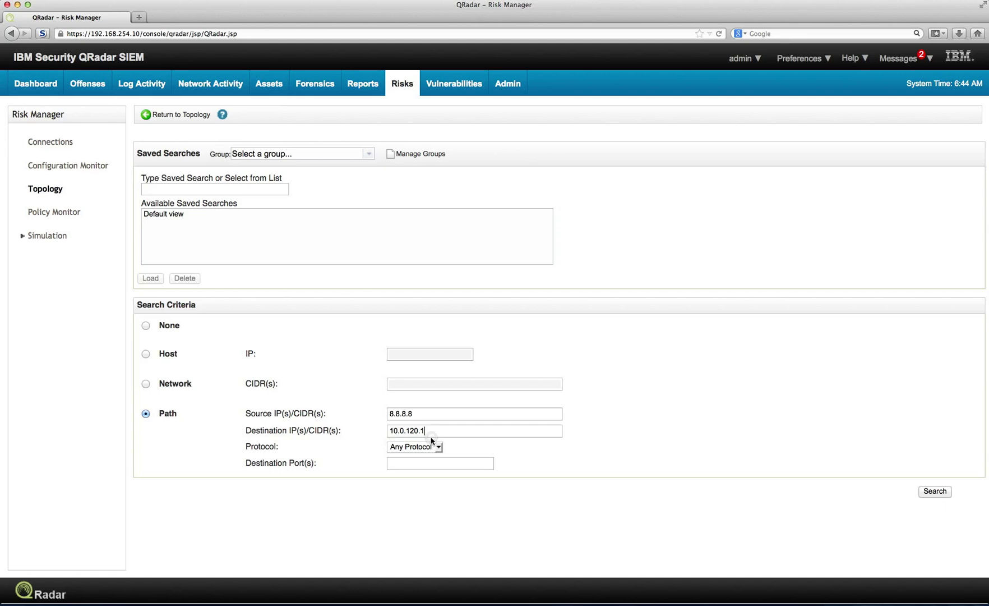
click(935, 491)
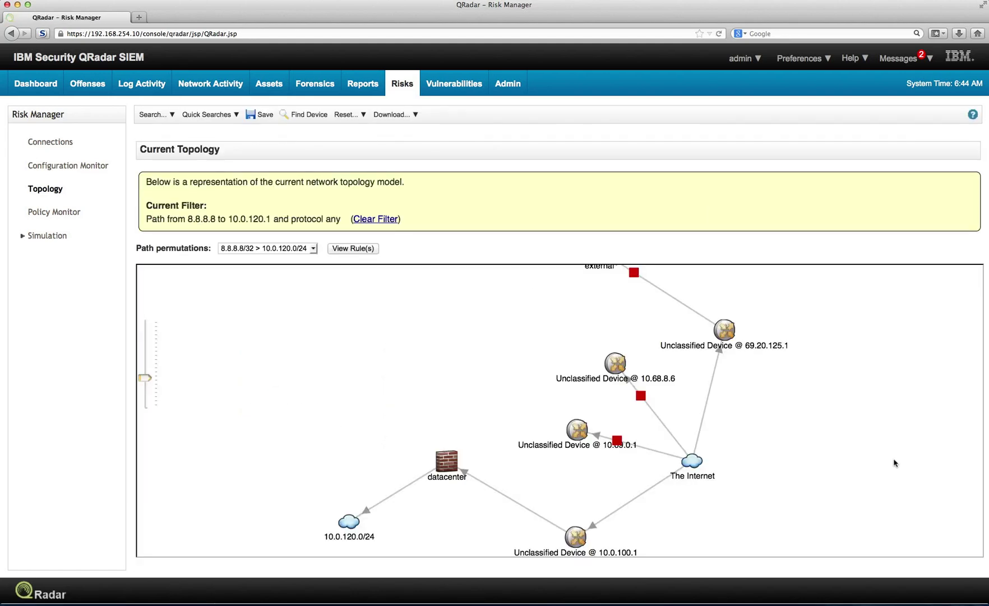
click(147, 377)
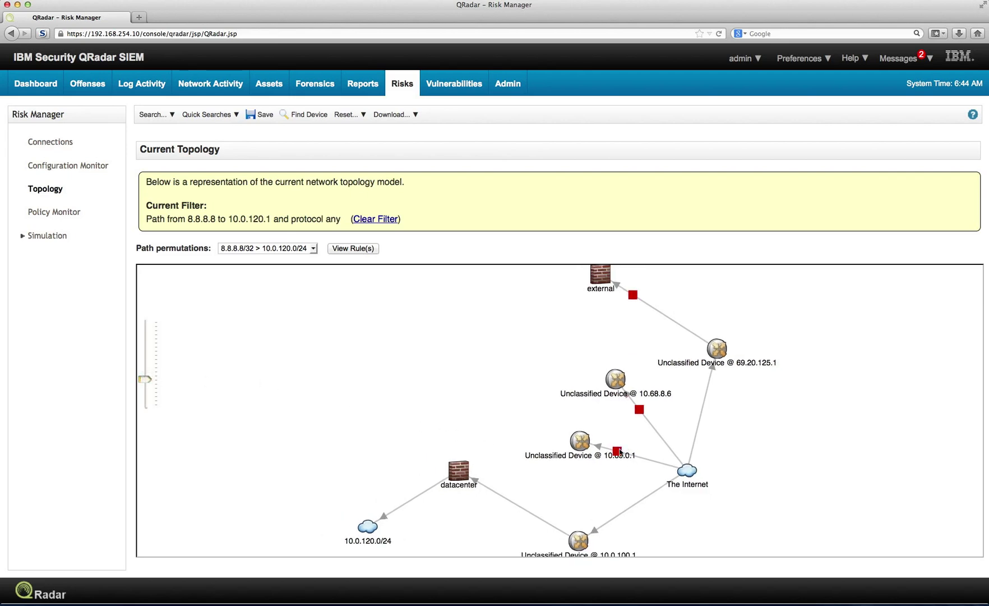
Reopen the 8.8.8.8 to 10.0.120.1 path search and leave Protocol on Any Protocol
mouse_move(619, 452)
mouse_move(640, 410)
click(149, 115)
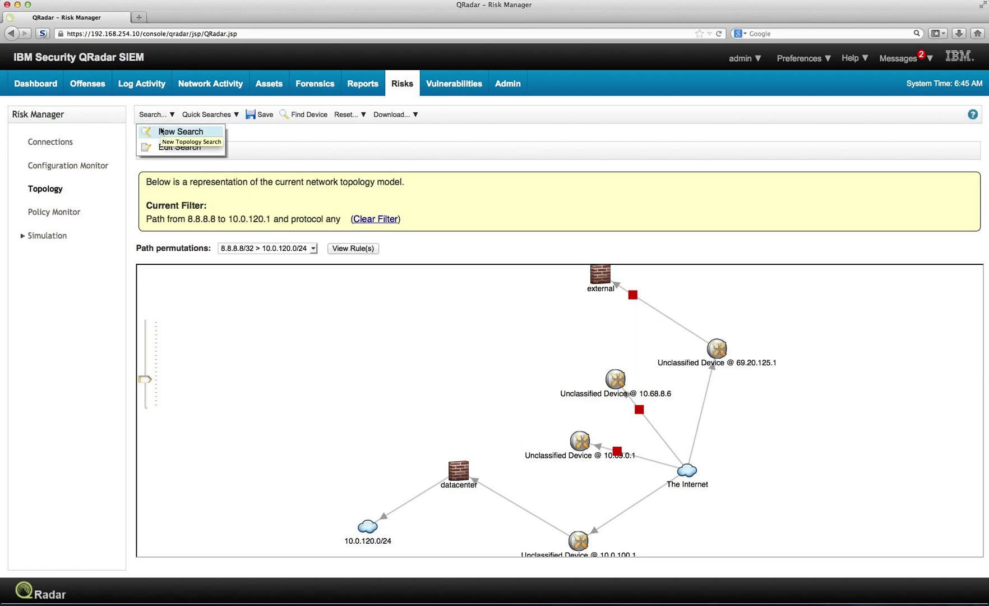
click(163, 147)
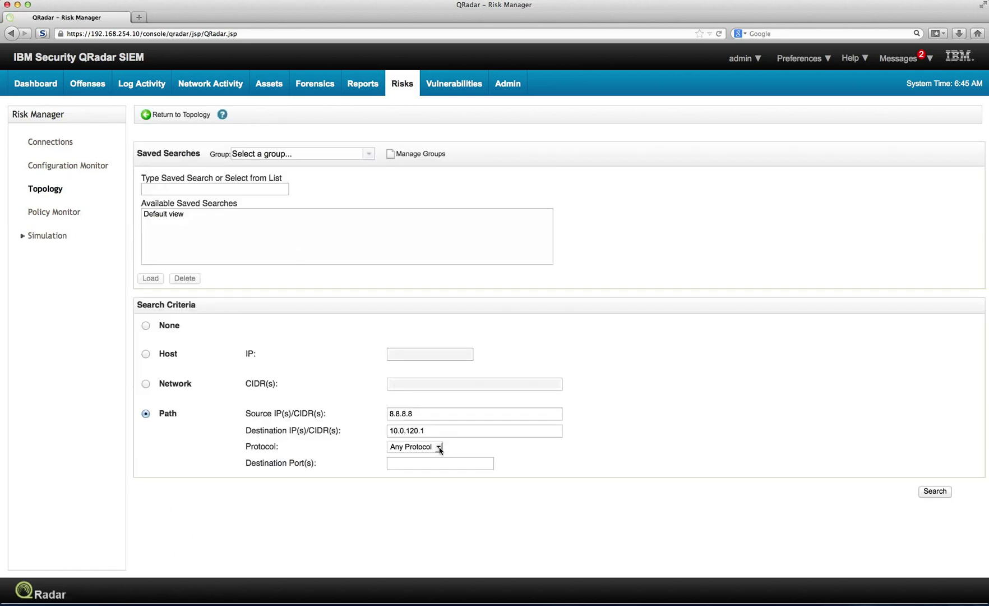
click(439, 446)
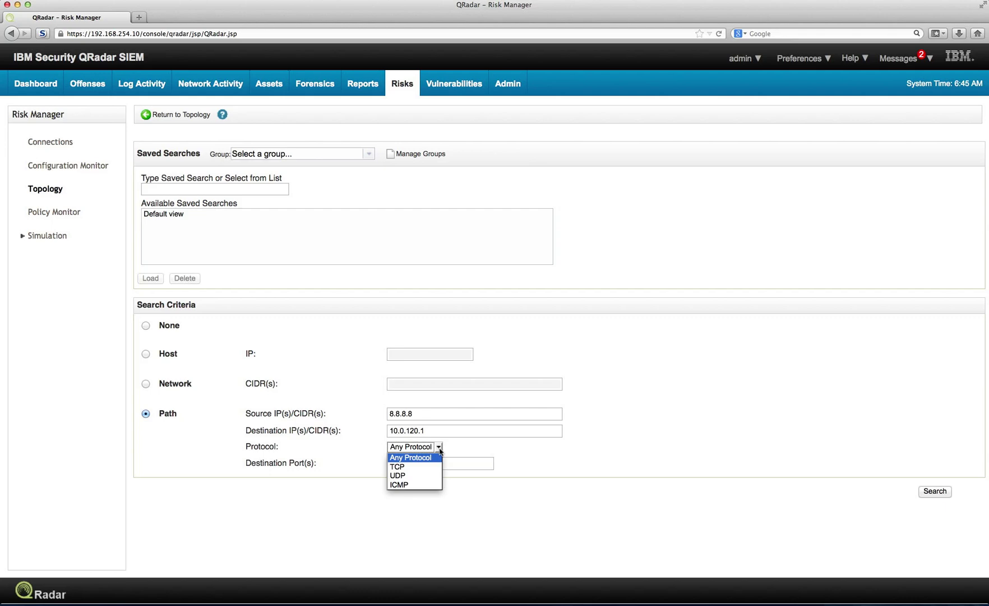
click(353, 367)
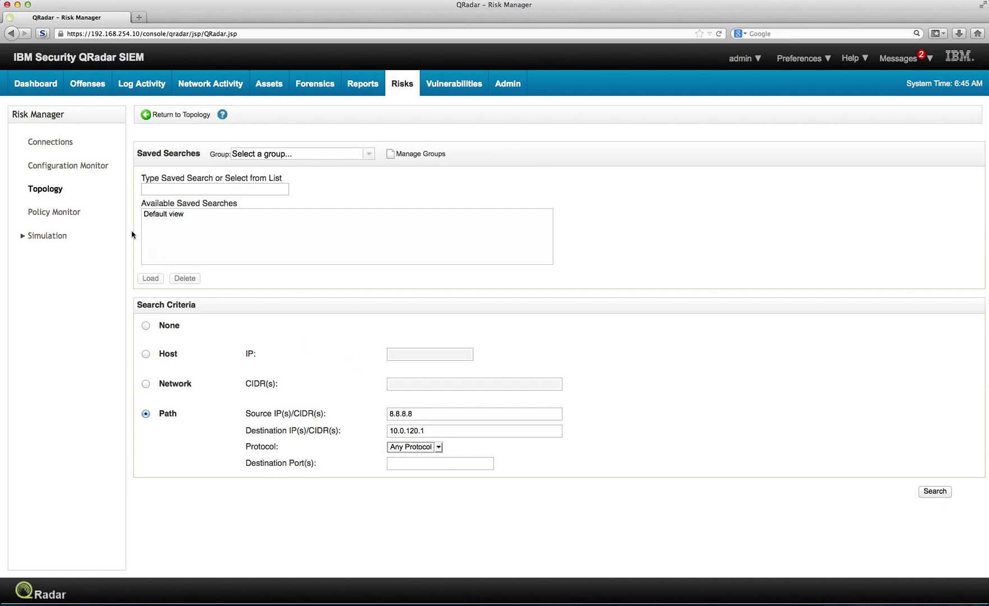
Switch to Connections, refresh it, and scroll through the 3217 records for 5:00–6:00 AM
click(52, 142)
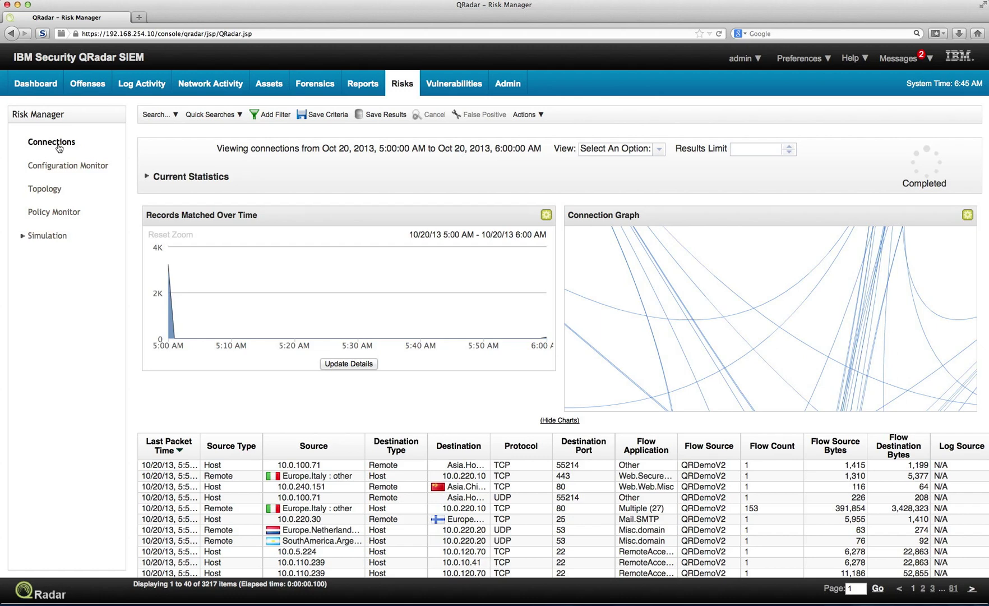
click(59, 147)
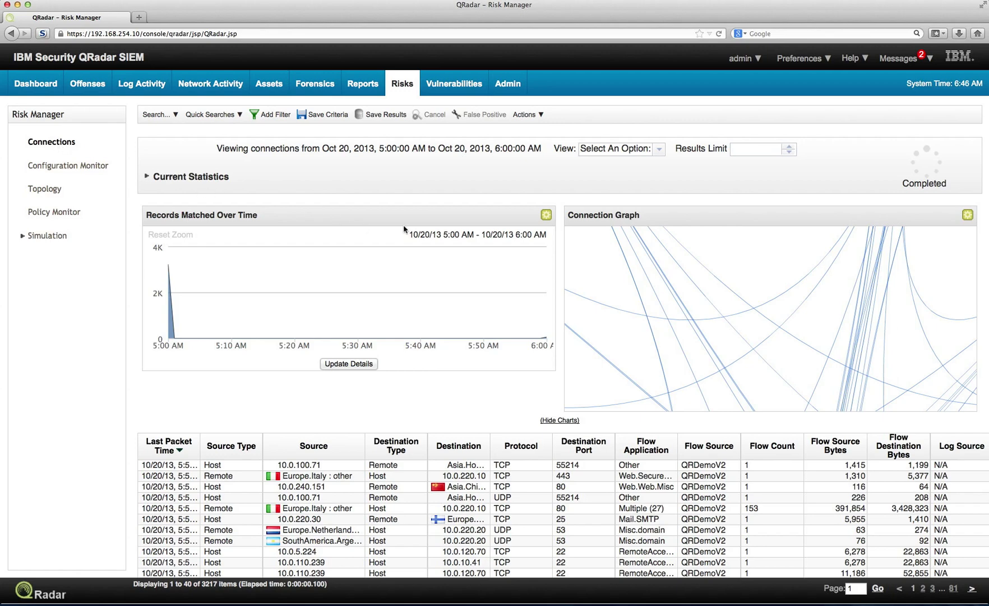
scroll(669, 286, down, 2)
scroll(669, 286, down, 2)
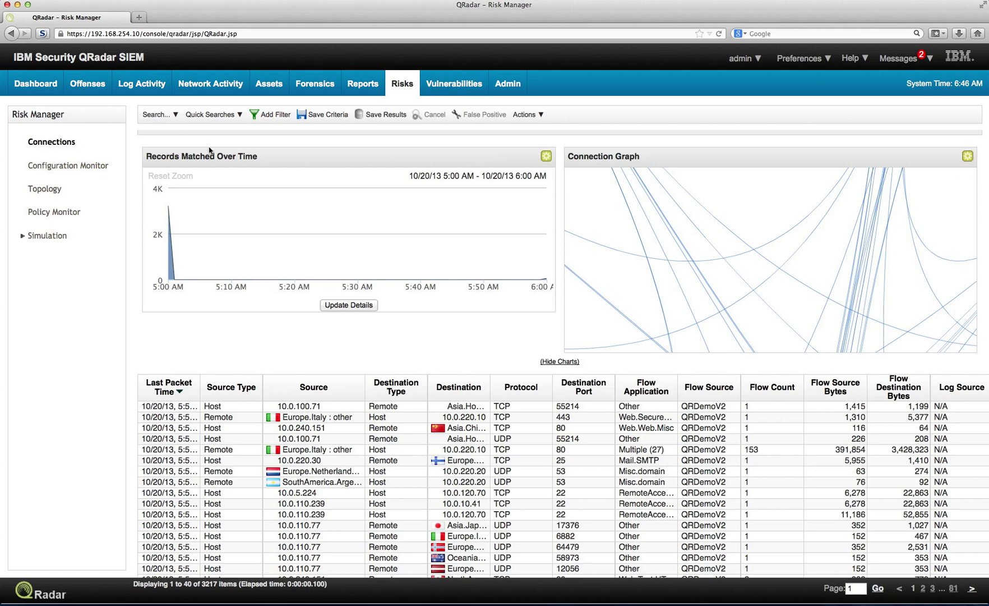
Start a new connections search and add the filter Flow Application is P2P
click(161, 116)
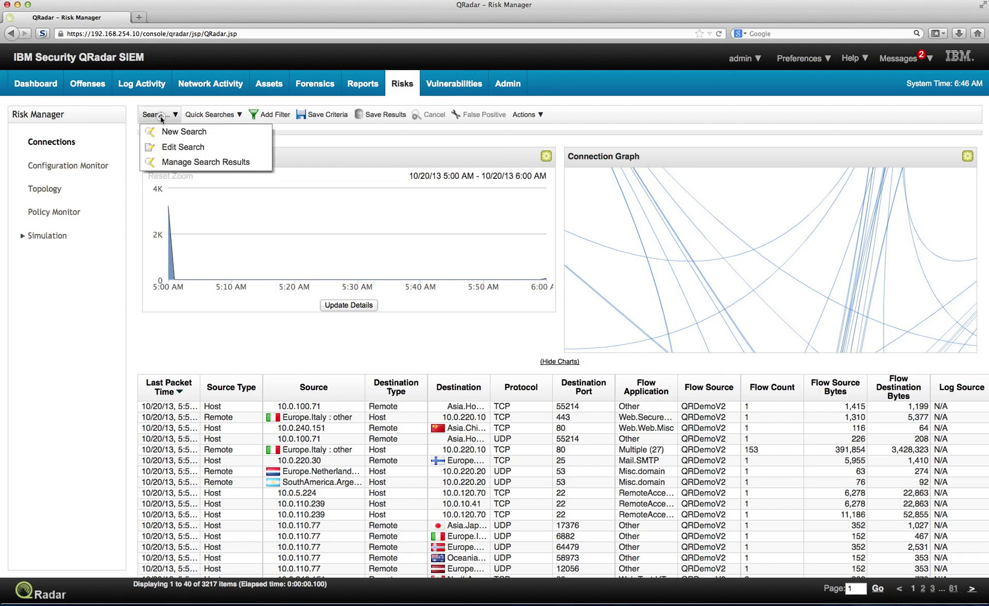
click(166, 131)
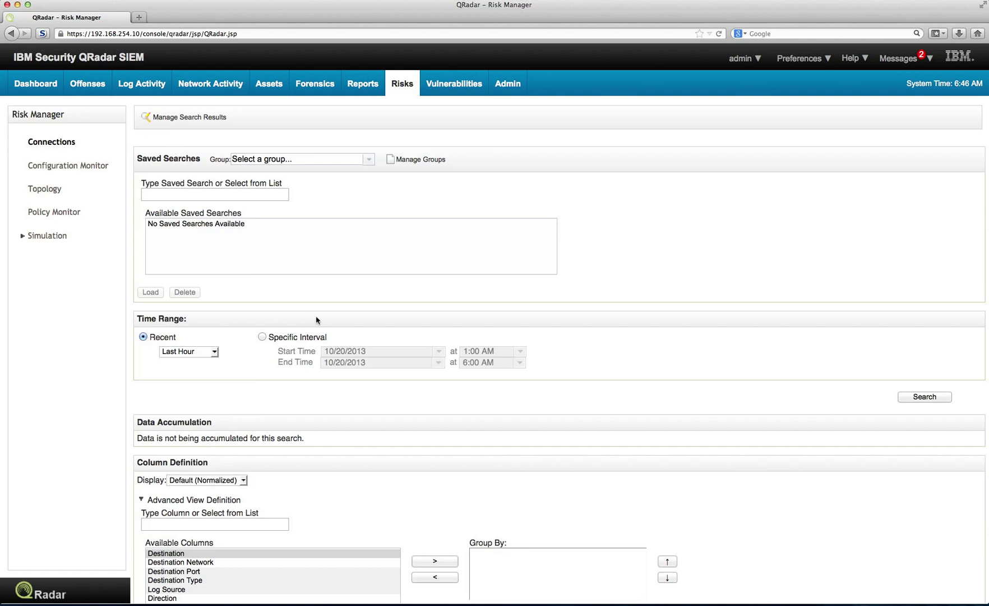
scroll(366, 330, down, 1)
scroll(366, 331, down, 7)
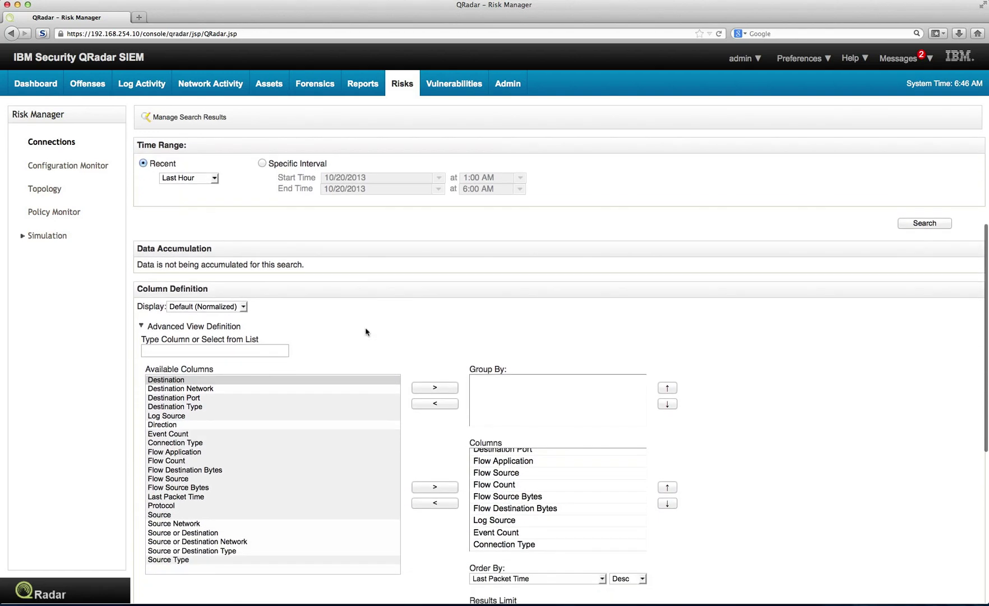
scroll(366, 331, down, 8)
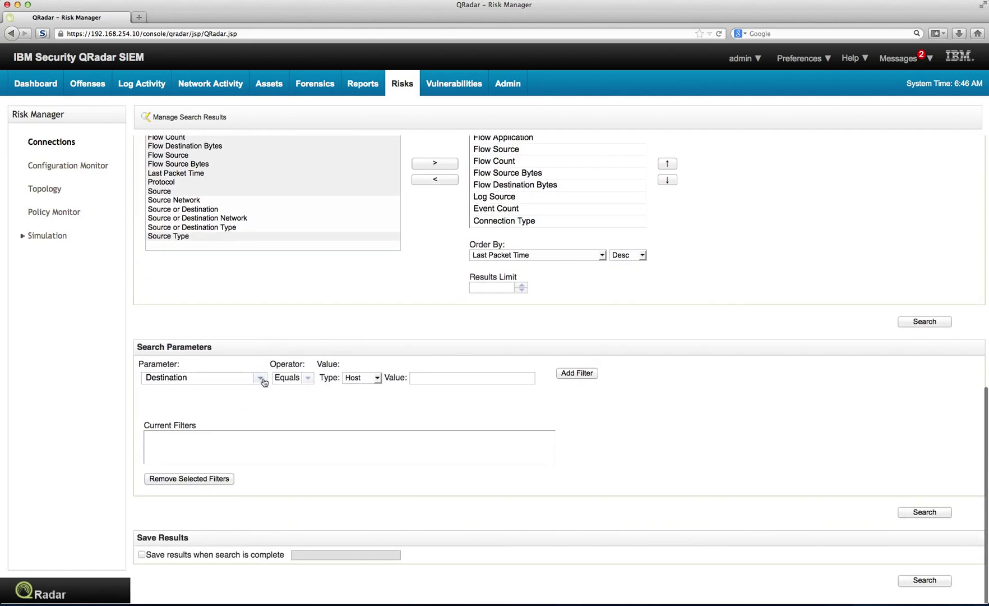
click(261, 384)
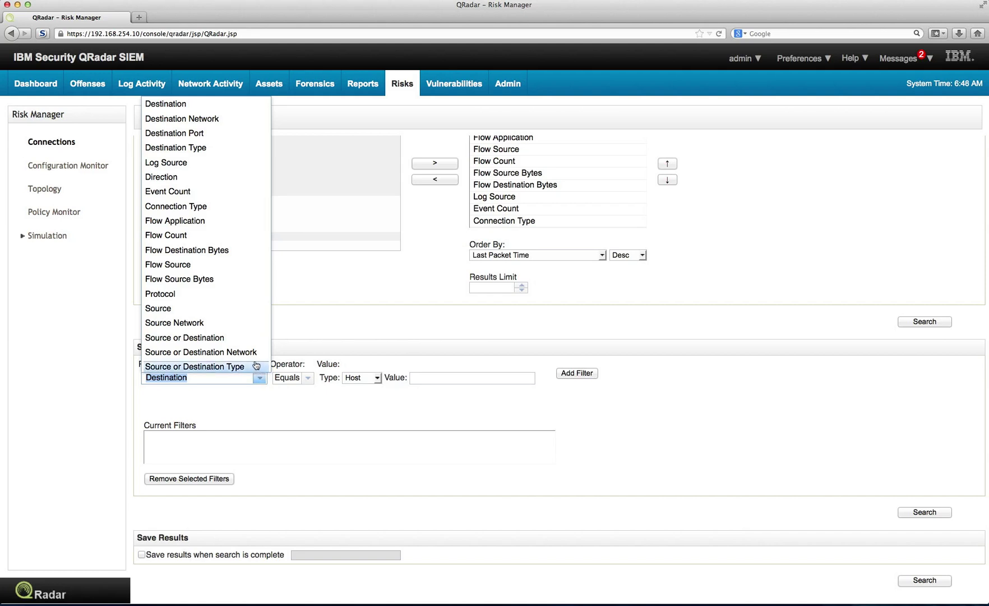
click(211, 221)
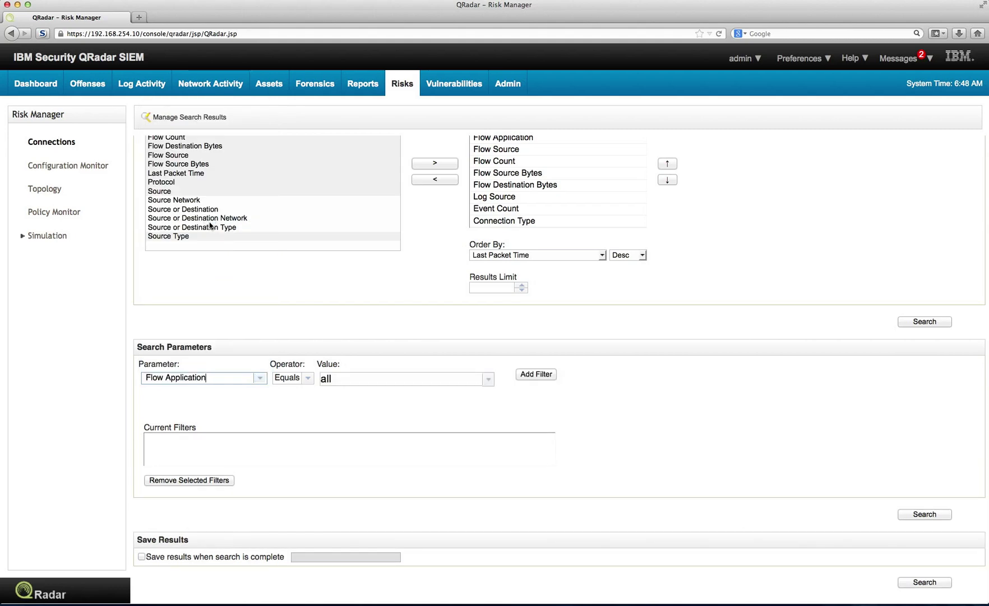
click(488, 380)
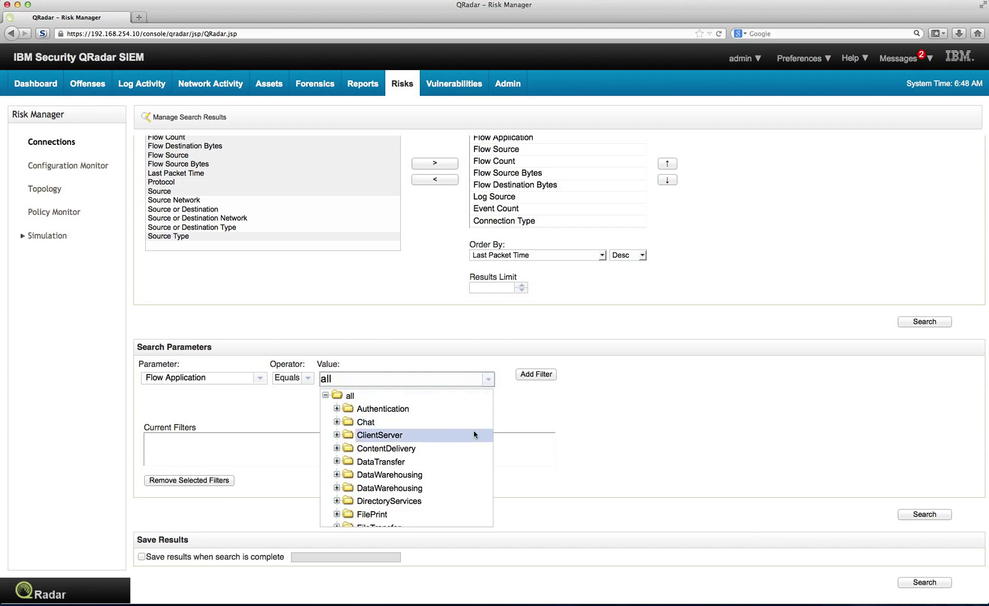
scroll(467, 434, down, 10)
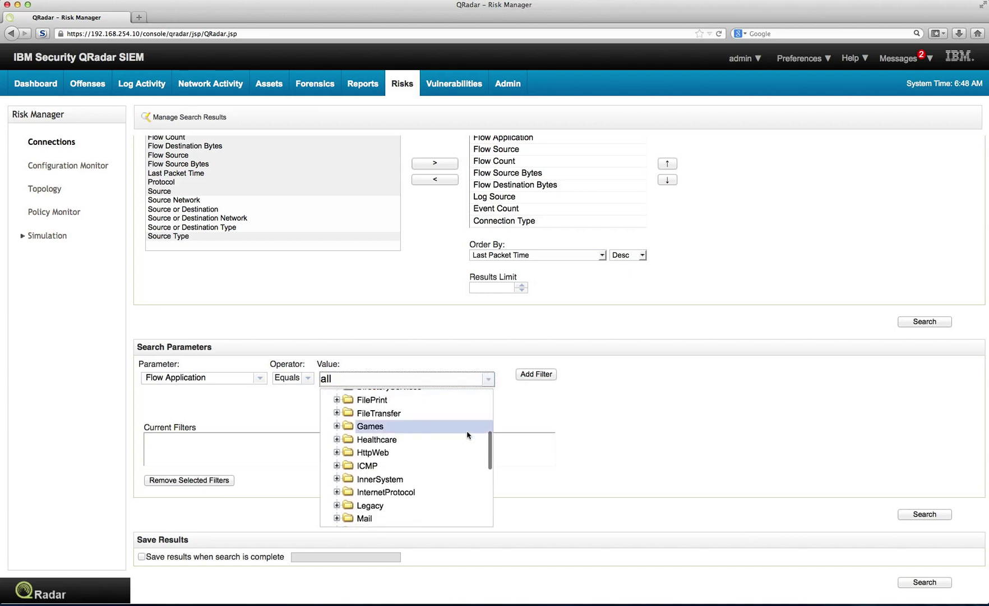
scroll(468, 435, down, 3)
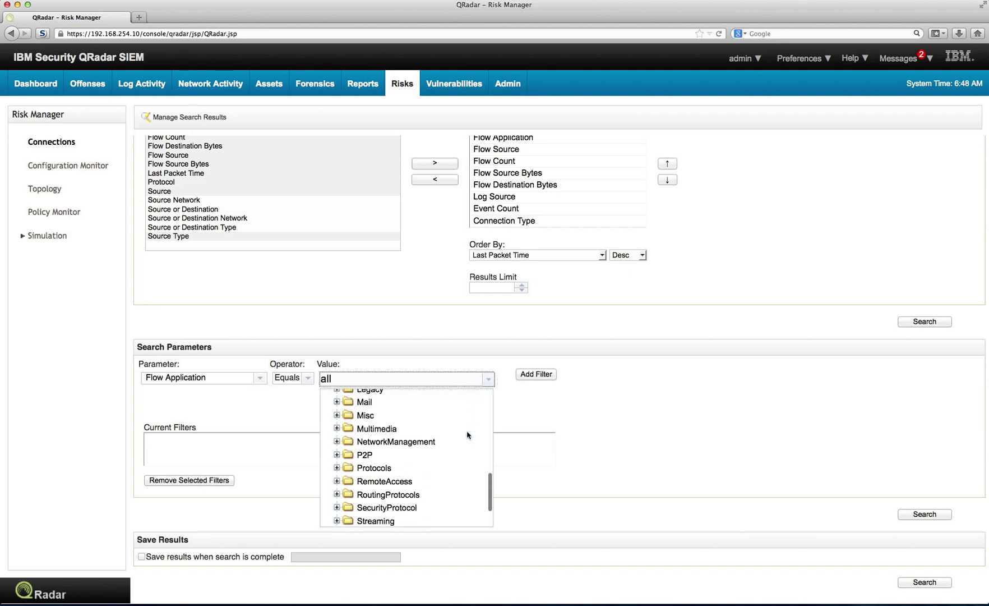
click(364, 456)
click(537, 374)
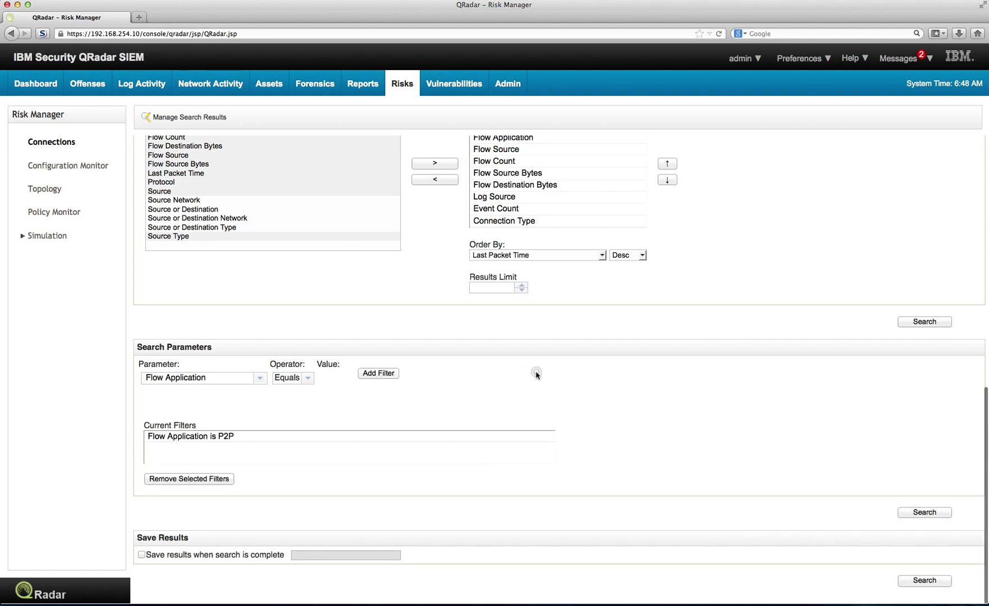
Run the P2P-filtered search and review the 85 results, mostly P2P.BitTorrent on port 6881
click(925, 582)
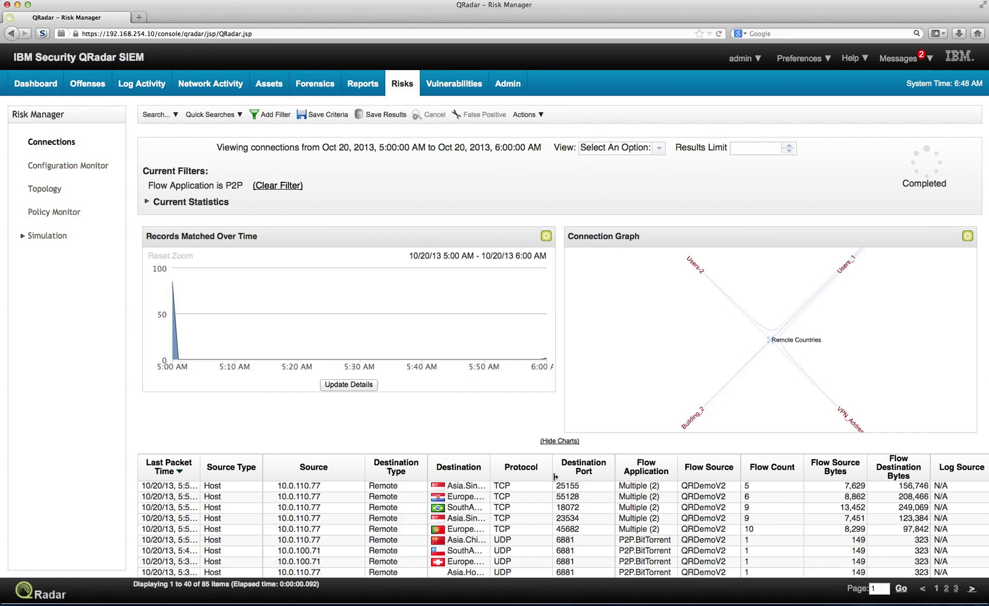
scroll(544, 517, down, 5)
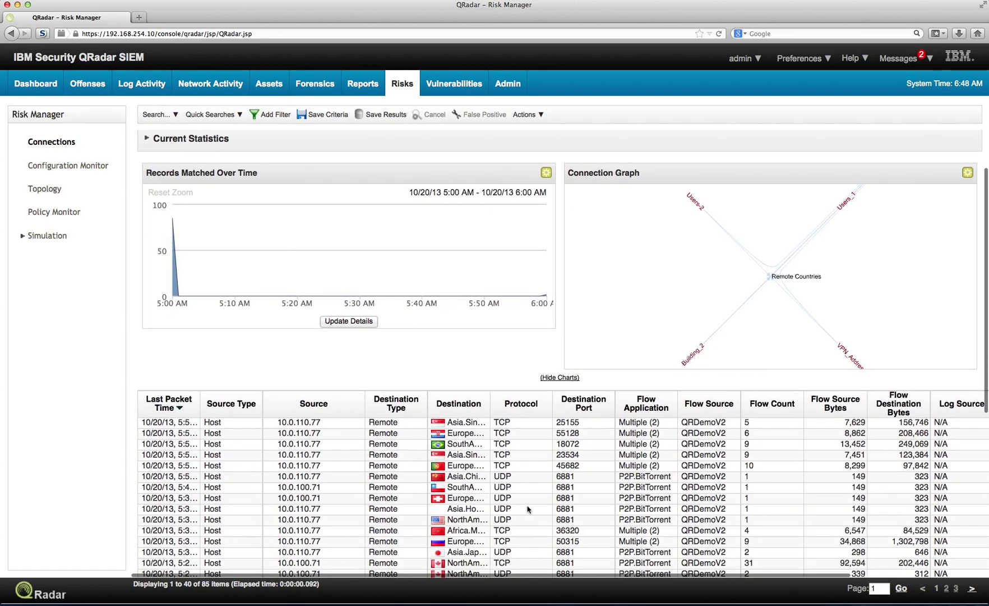
scroll(527, 509, down, 1)
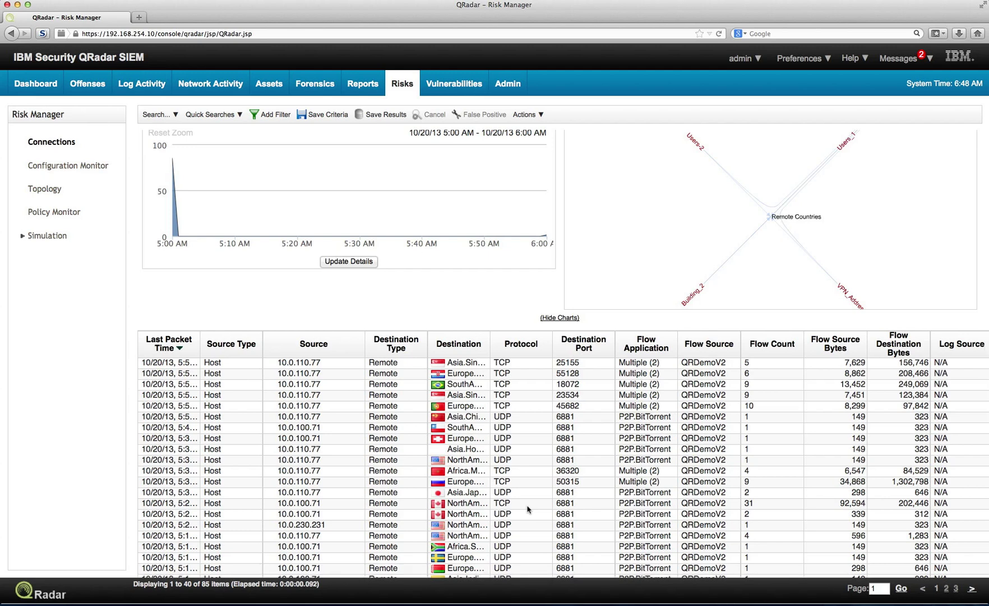
scroll(528, 509, down, 1)
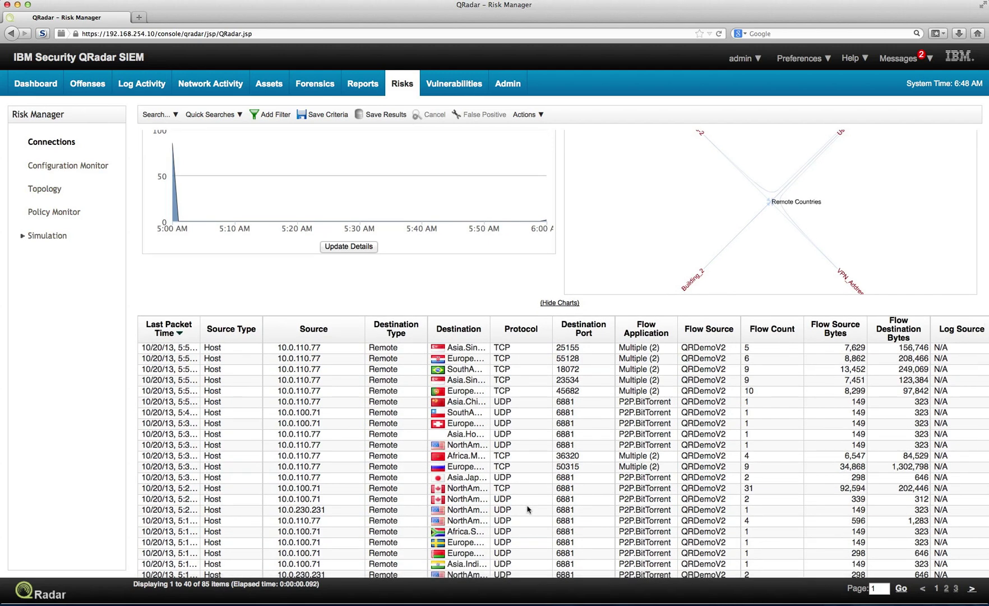
scroll(527, 509, down, 1)
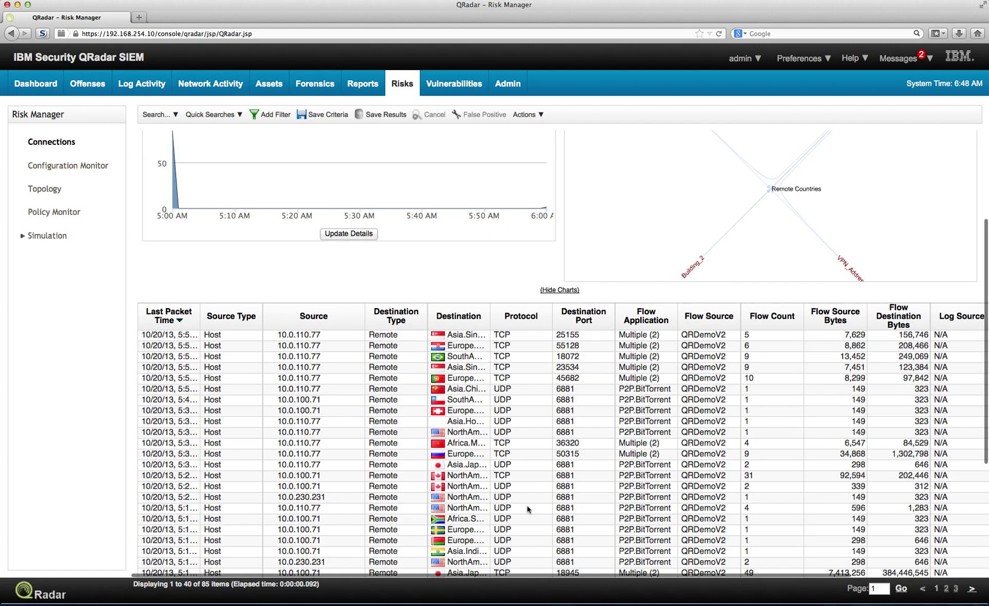
double_click(460, 391)
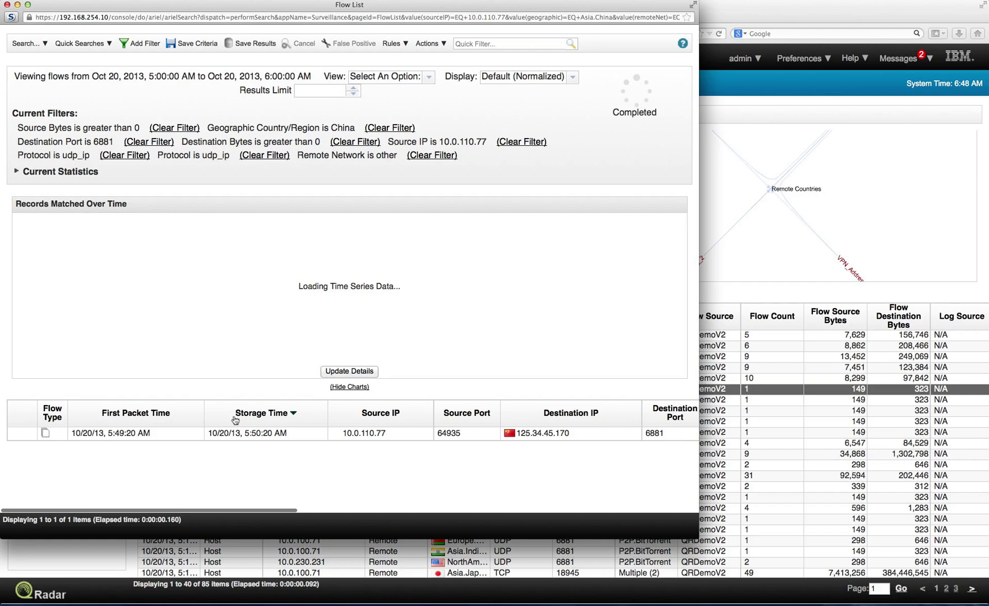
double_click(153, 414)
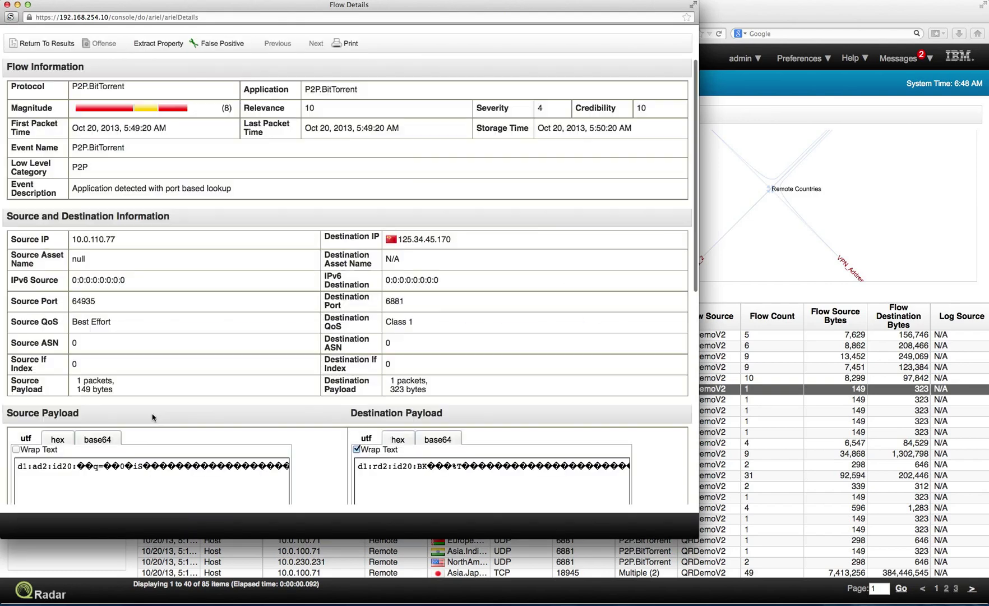
scroll(204, 390, down, 10)
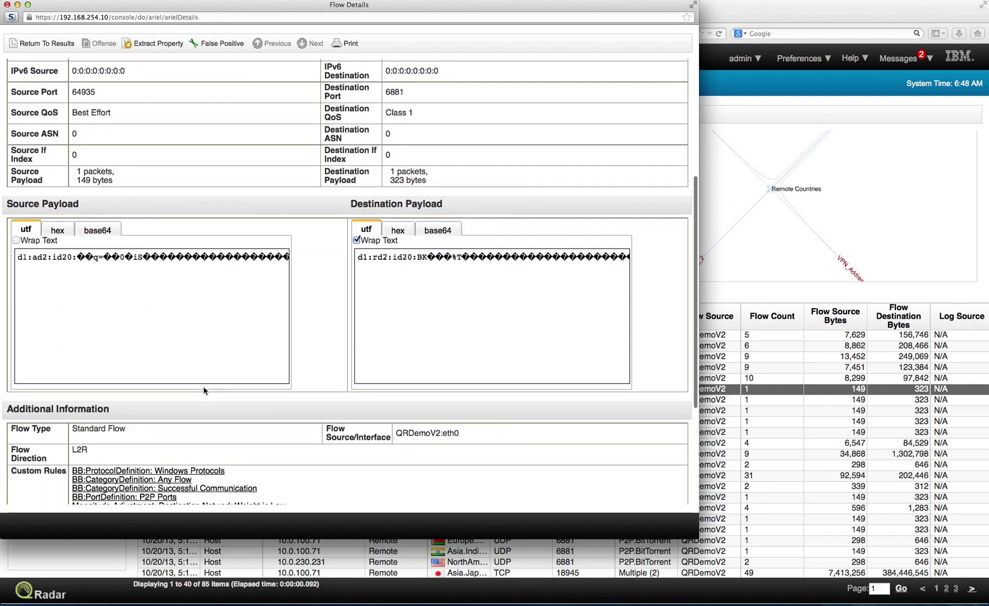
scroll(204, 391, down, 3)
scroll(204, 391, up, 12)
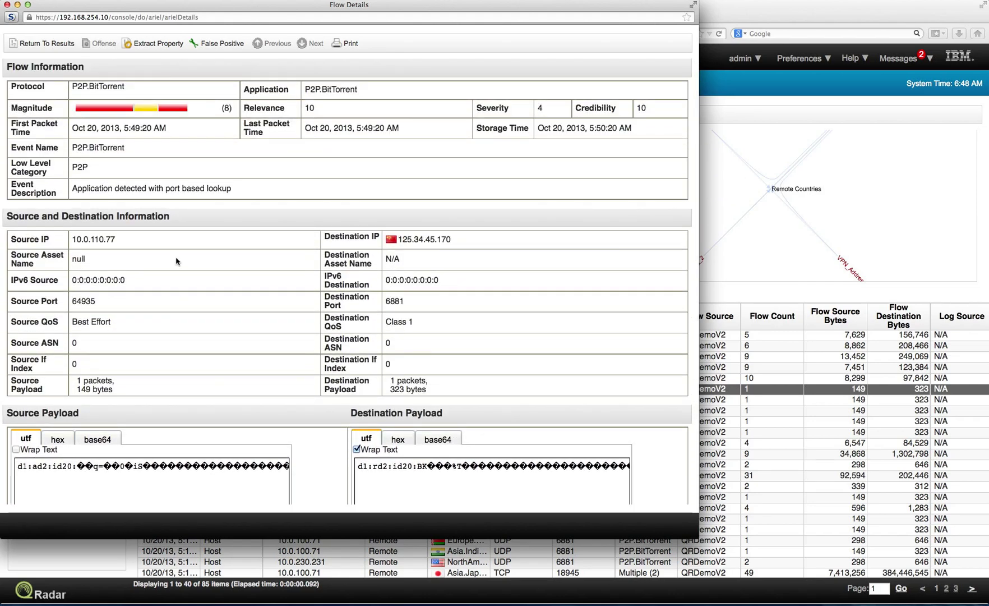
click(7, 5)
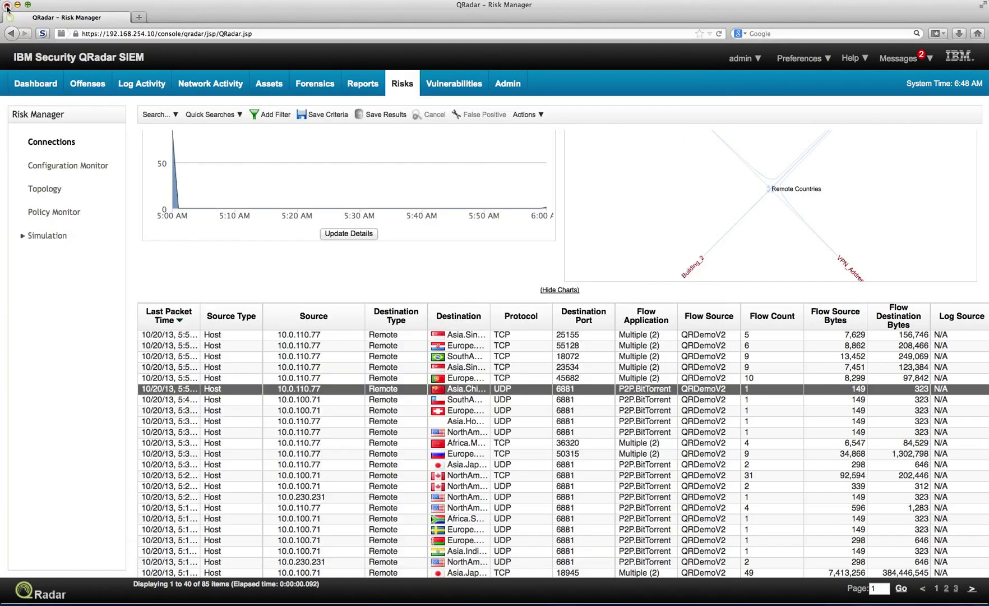